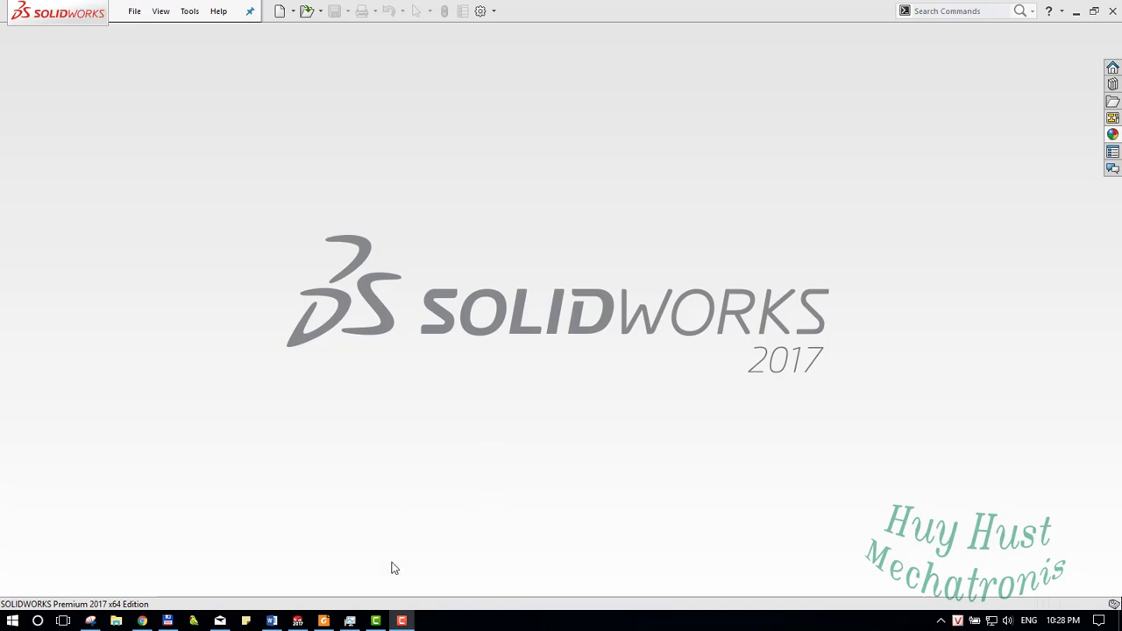
After reviewing the reference drawing, create a new part and begin a sketch on the Top Plane.
left_click(323, 621)
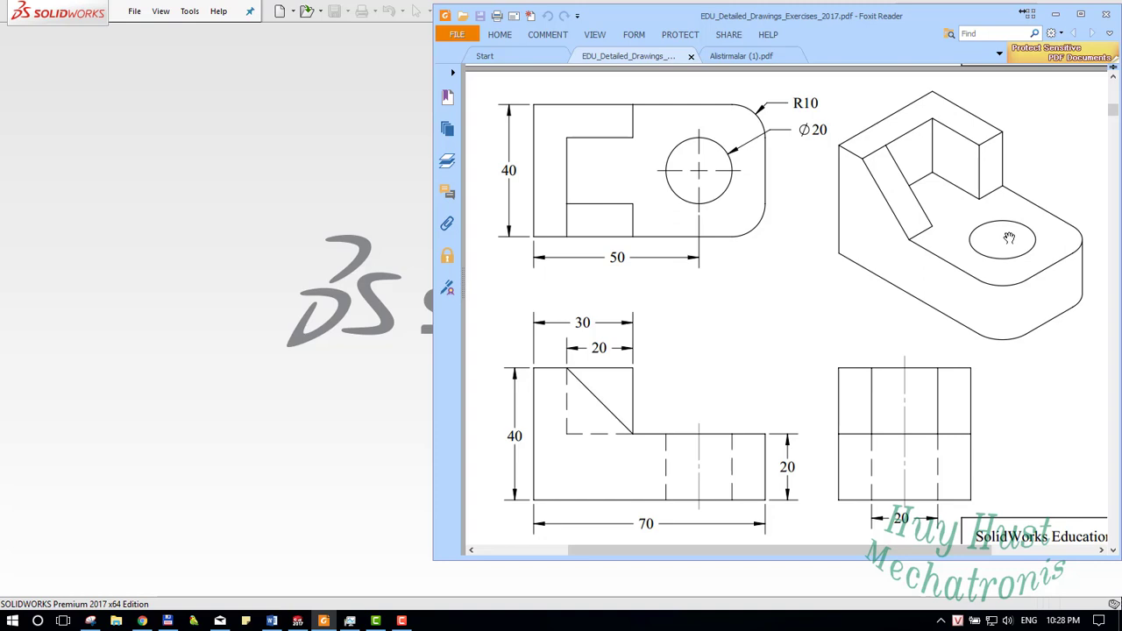
left_click(355, 269)
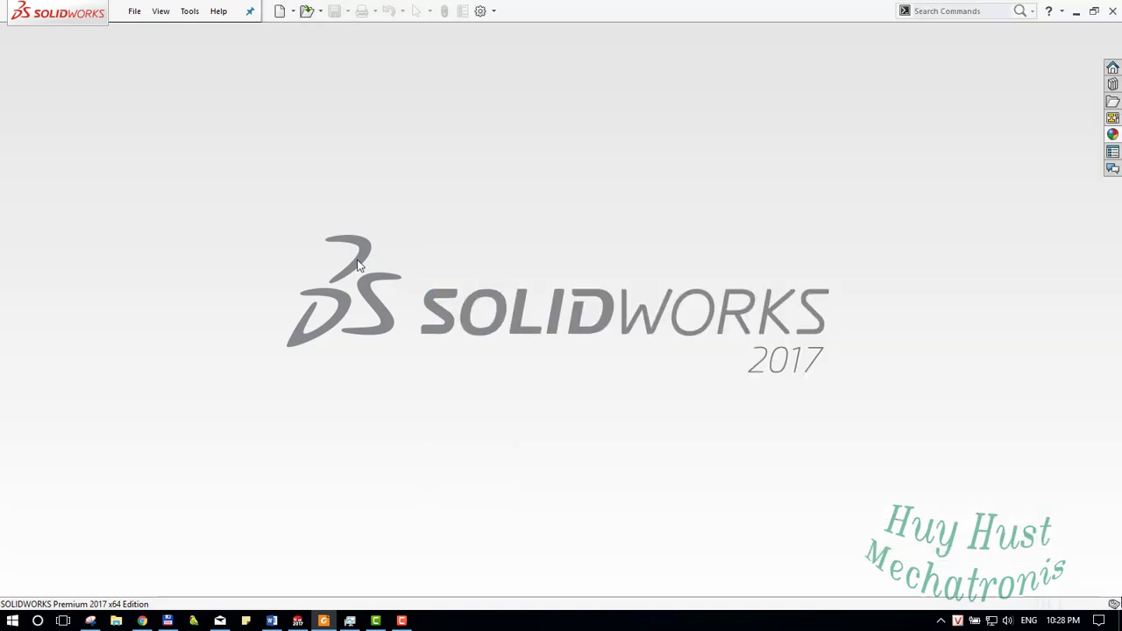
left_click(281, 13)
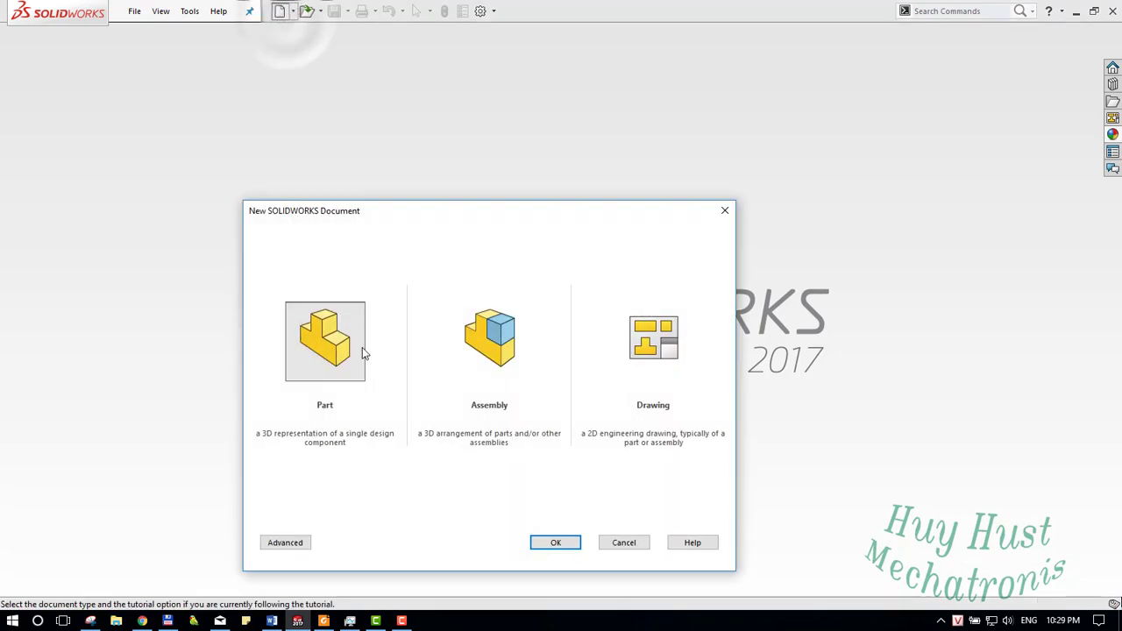
left_click(558, 542)
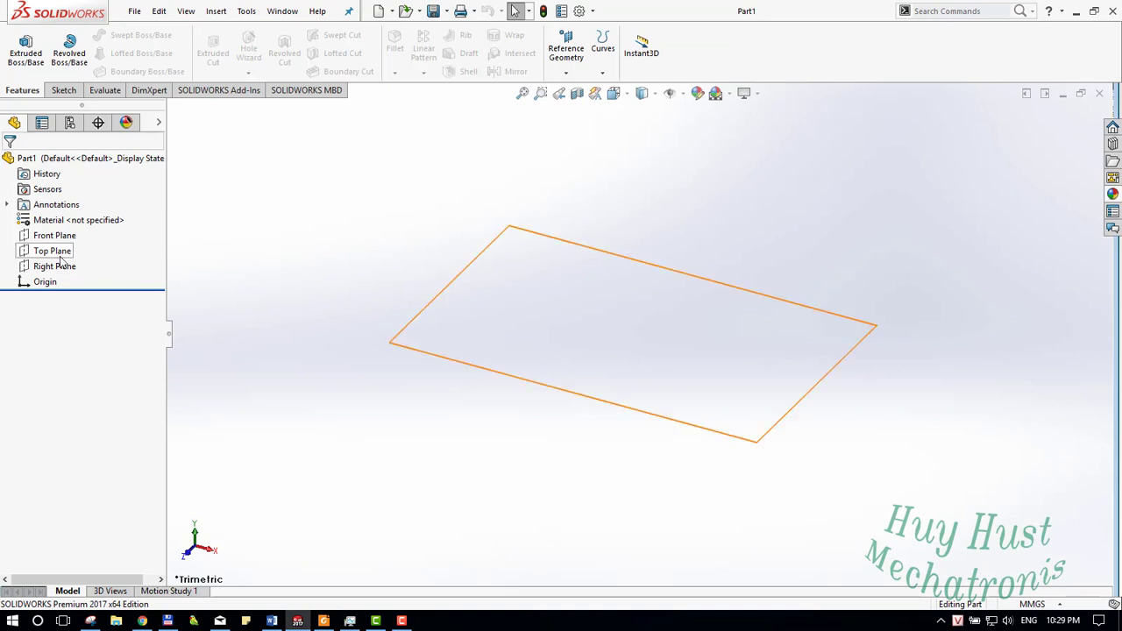
left_click(52, 250)
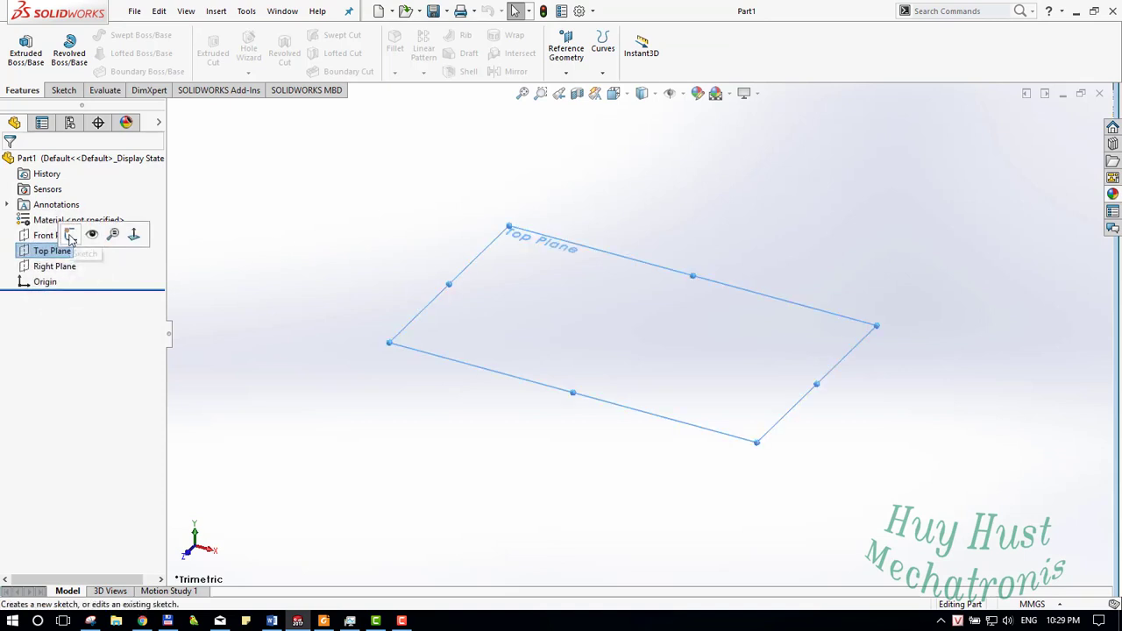
left_click(70, 234)
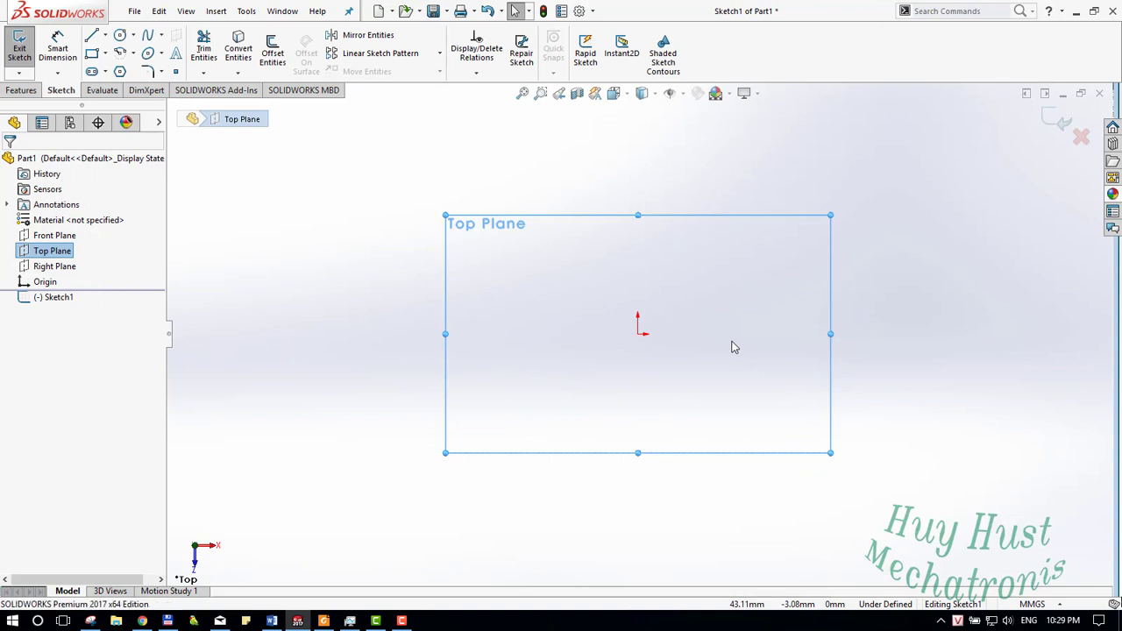
Draw a center rectangle at the origin, checking its size on the reference drawing.
key("r")
left_click(637, 334)
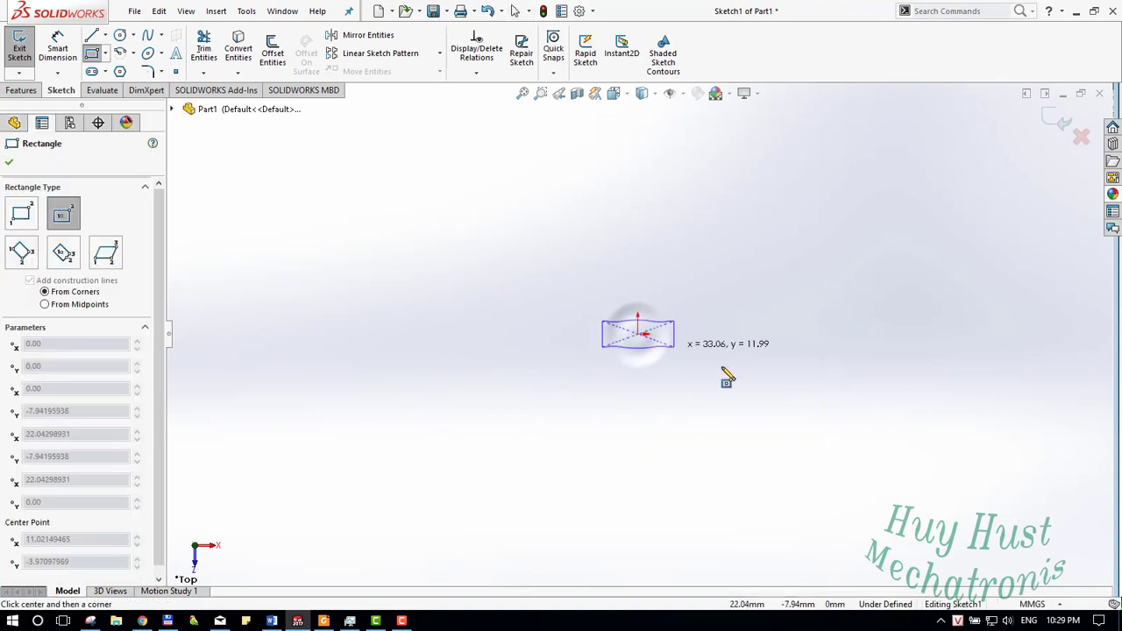
left_click(775, 407)
key("alt+Tab")
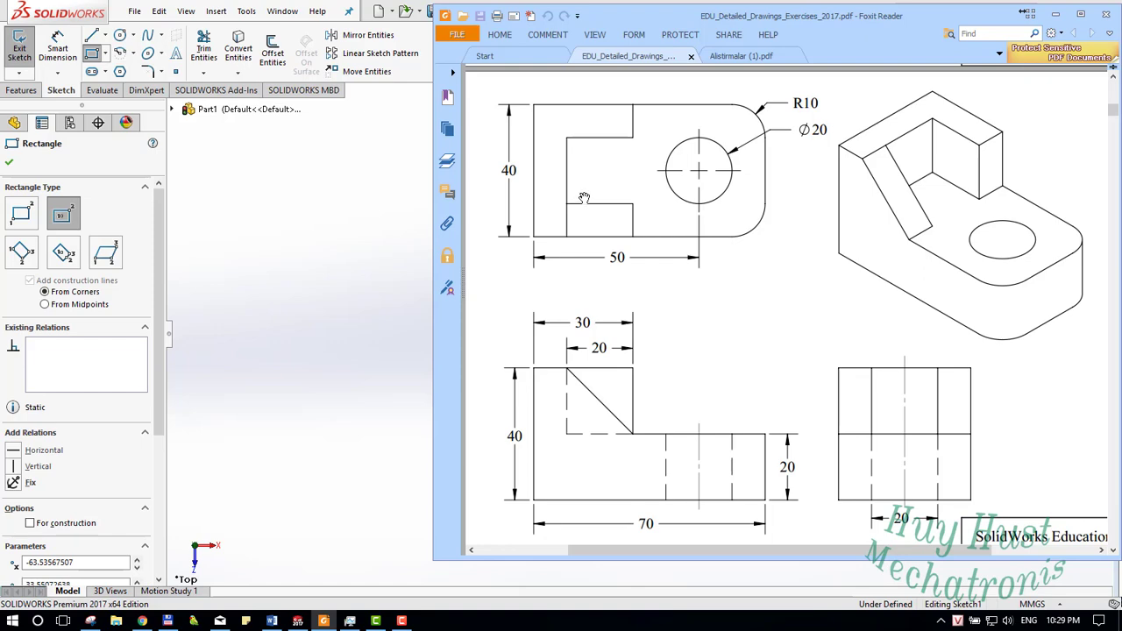
key("alt+Tab")
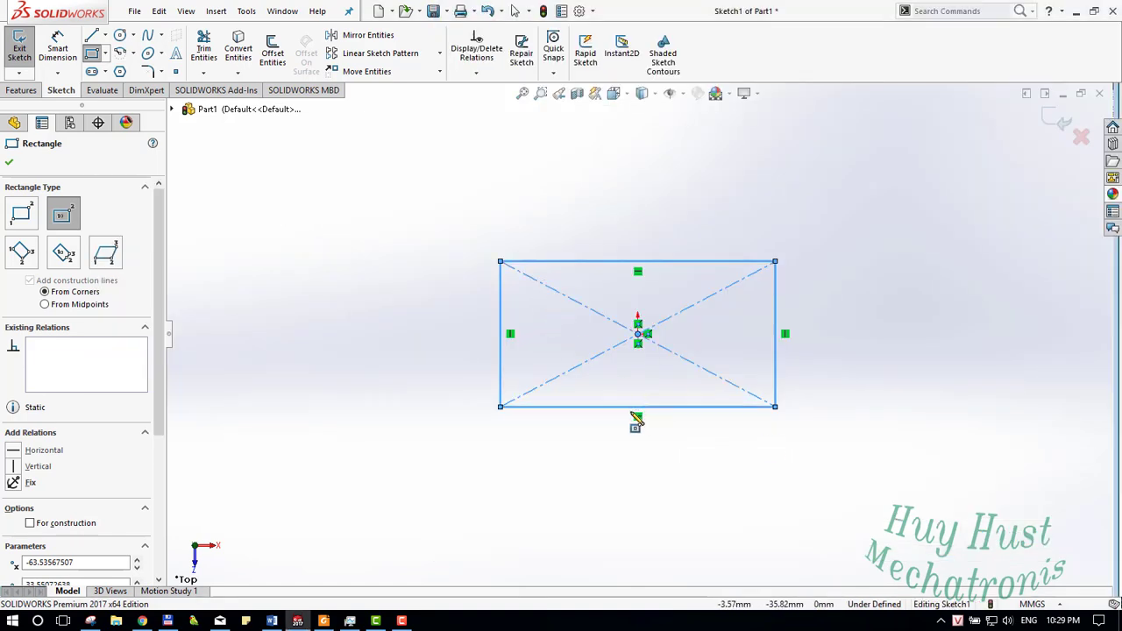
Dimension the rectangle 70 mm wide and 40 mm tall, and preview its extrusion.
key("d")
left_click(624, 407)
left_click(639, 455)
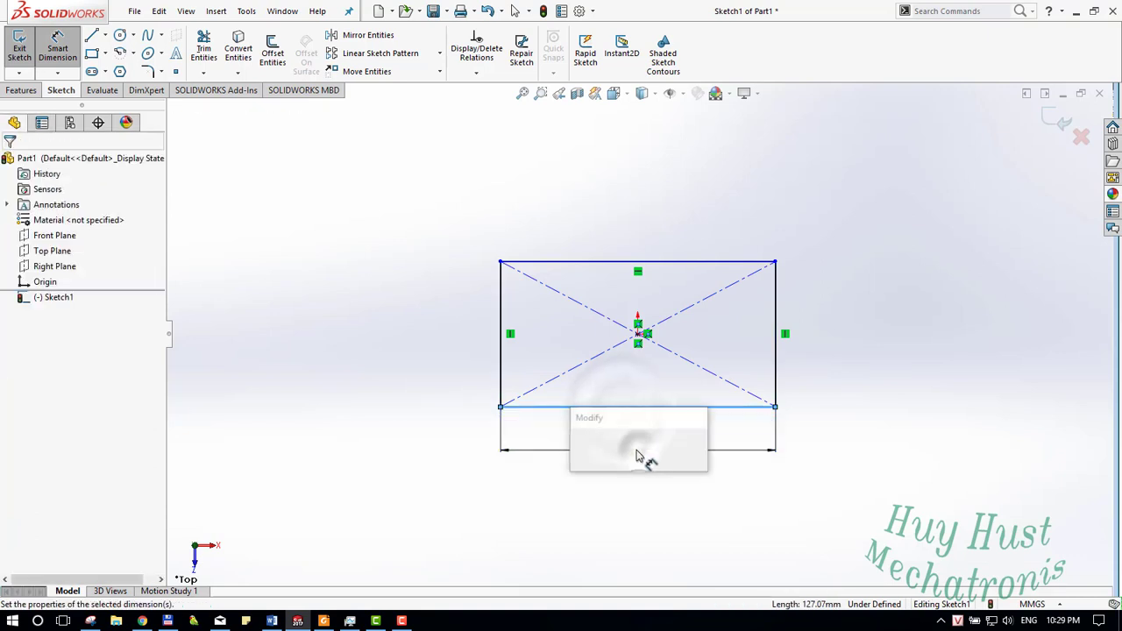
type("70")
key("Return")
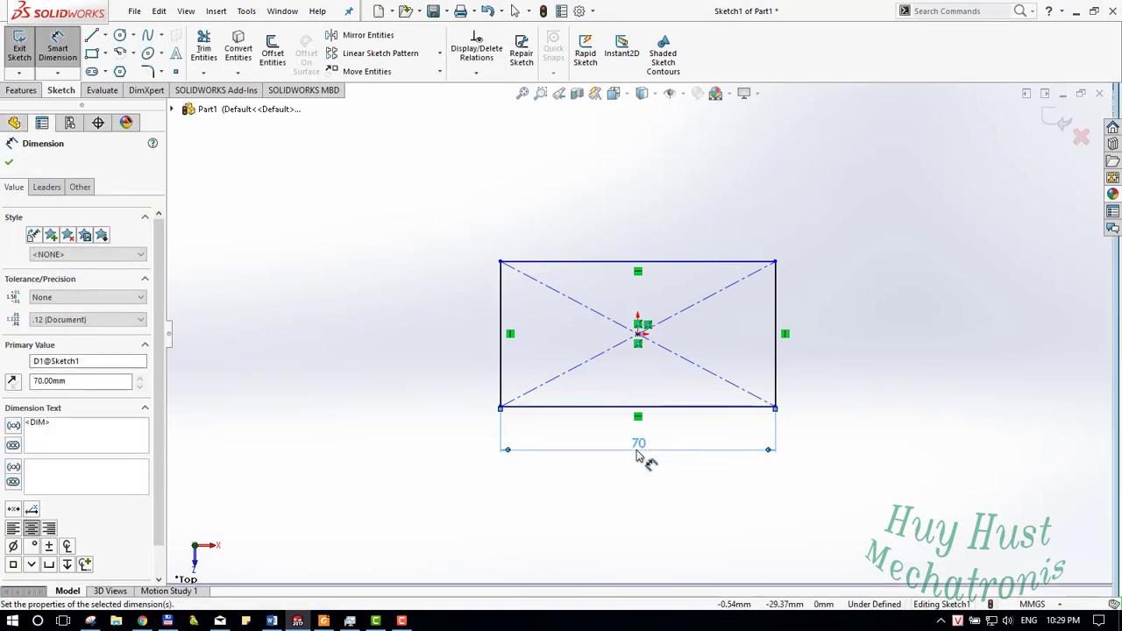
left_click(500, 375)
left_click(447, 373)
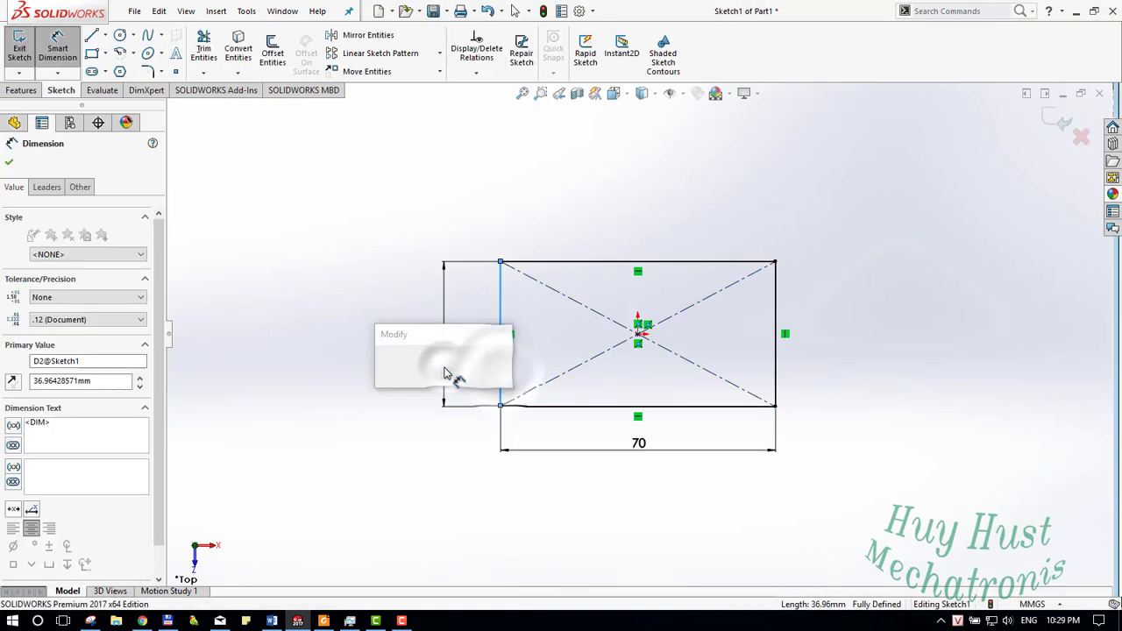
key("alt+Tab")
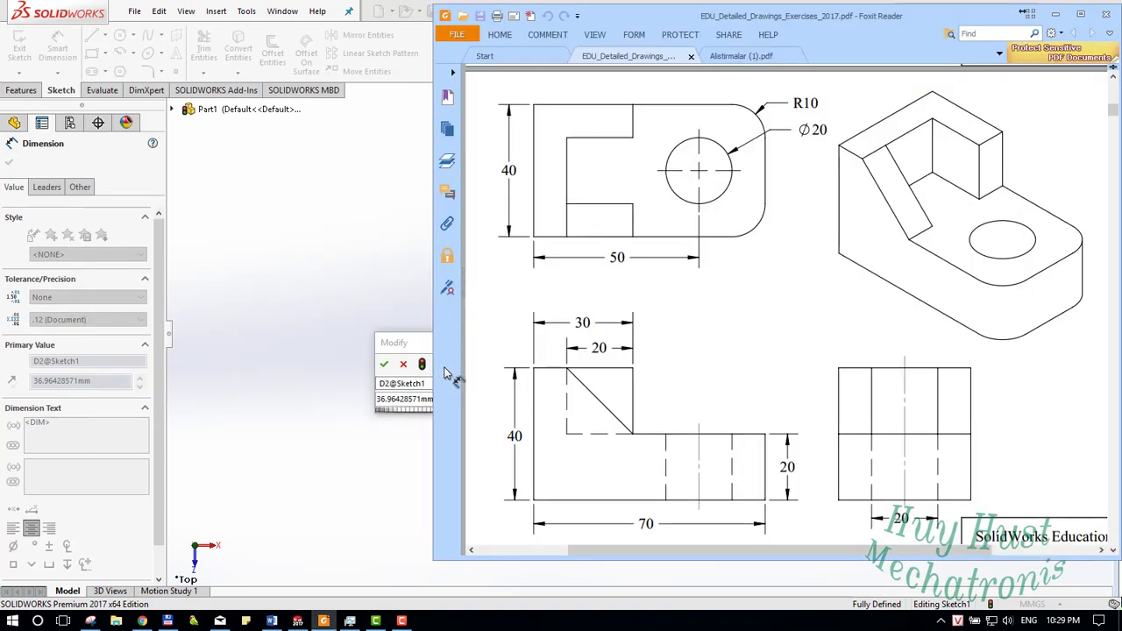
key("alt+Tab")
type("40")
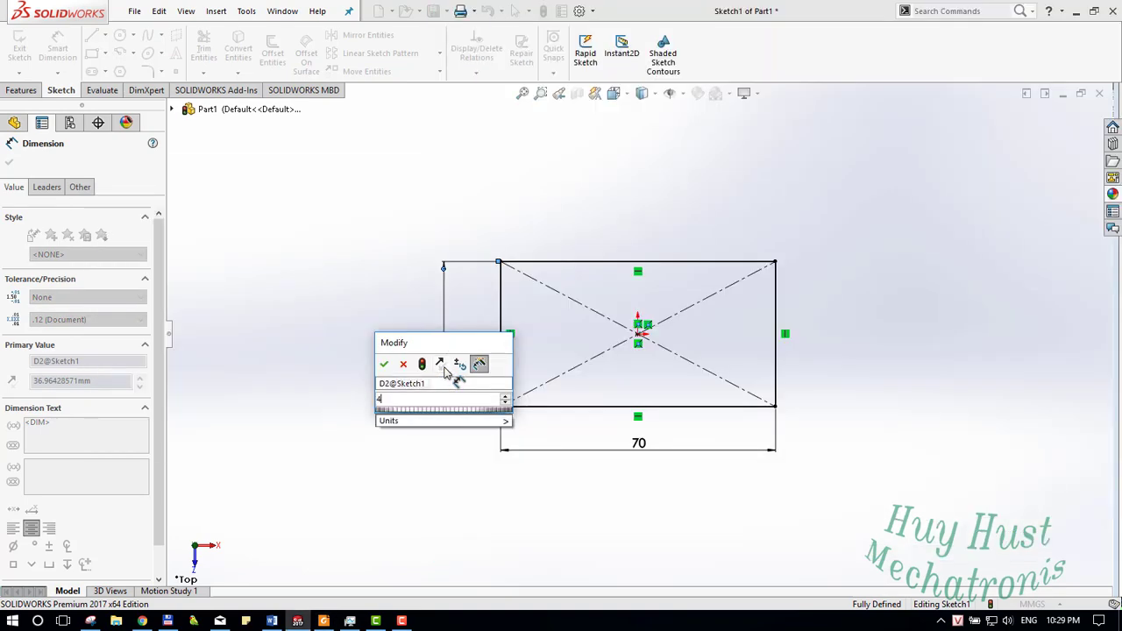
key("Return")
key("e")
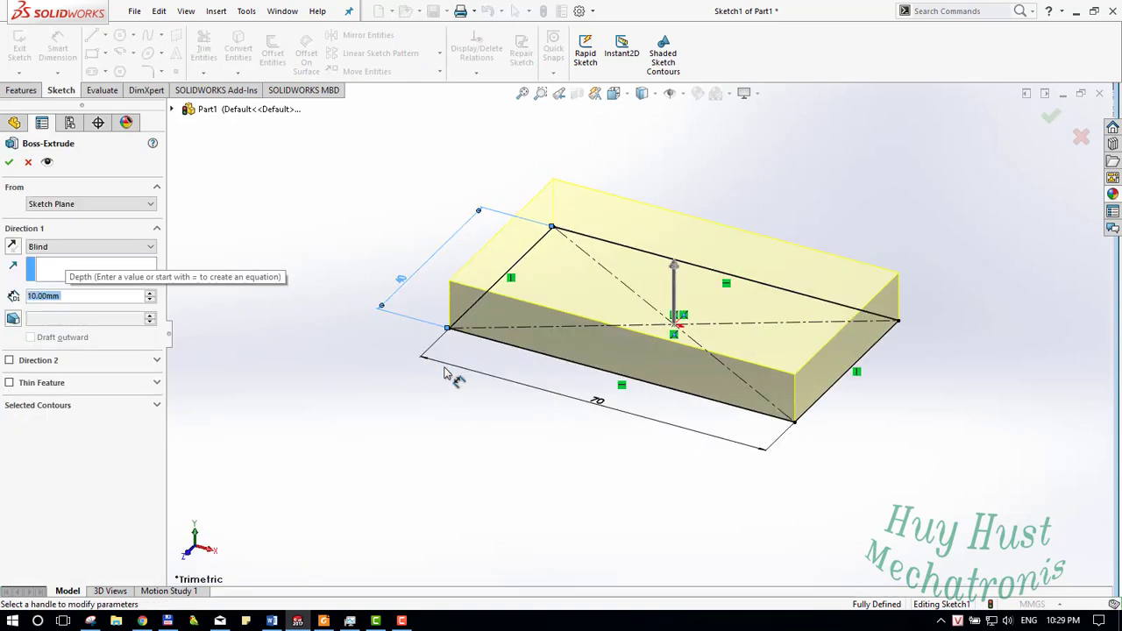
Accept the 10 mm extrusion as a 70 × 40 × 10 base plate, then compare it with the drawing.
key("alt+Tab")
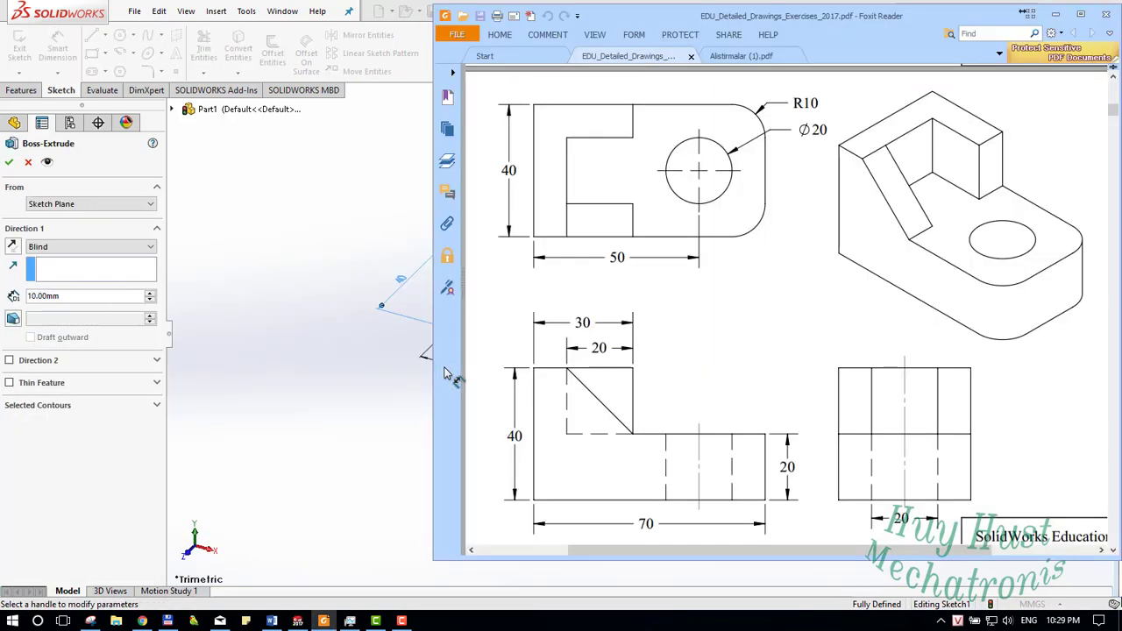
key("alt+Tab")
key("Return")
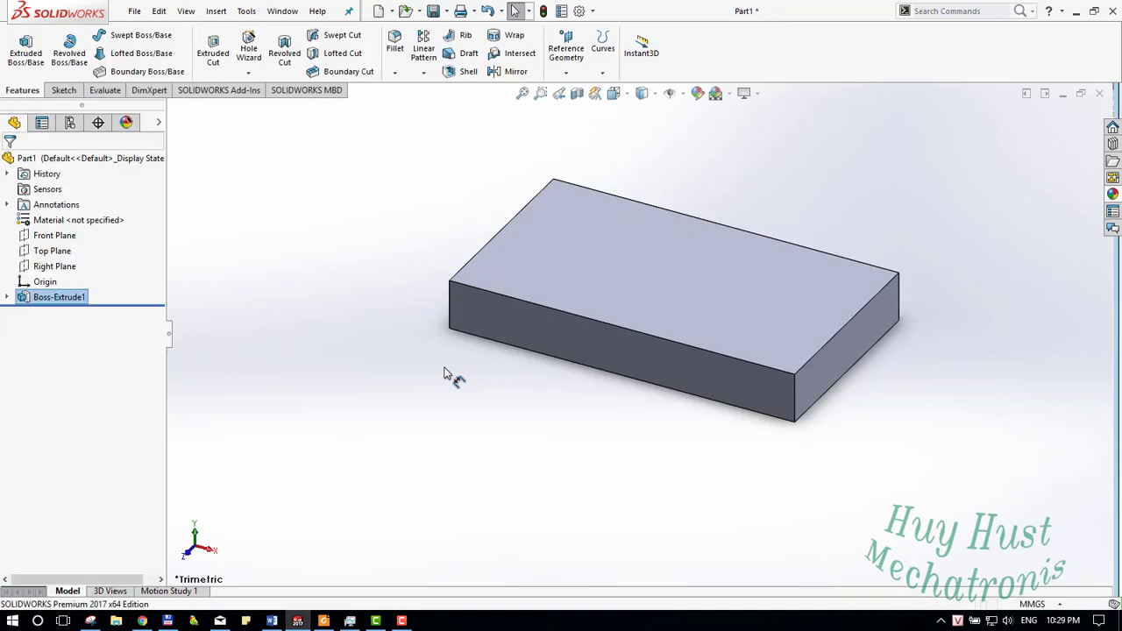
mouse_move(796, 494)
middle_mouse_down()
mouse_move(714, 476)
mouse_move(629, 326)
mouse_move(648, 412)
mouse_move(681, 405)
mouse_move(605, 368)
middle_mouse_up()
key("alt+Tab")
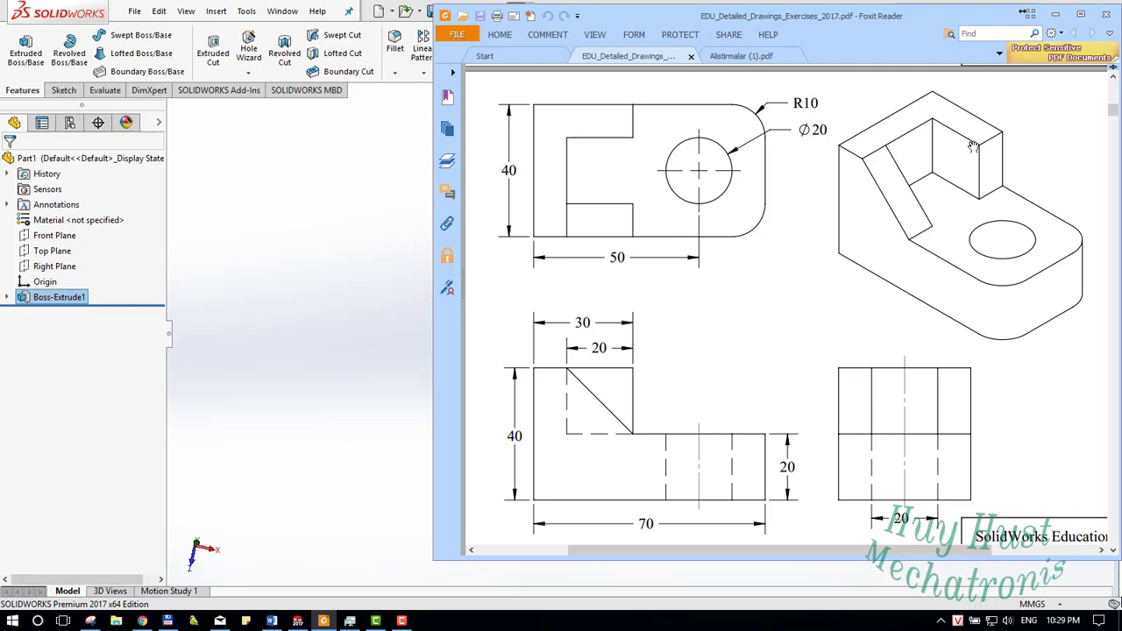
key("alt+Tab")
Open a new sketch on the plate's top face, viewed square-on, with the rectangle tool ready.
left_click(731, 300)
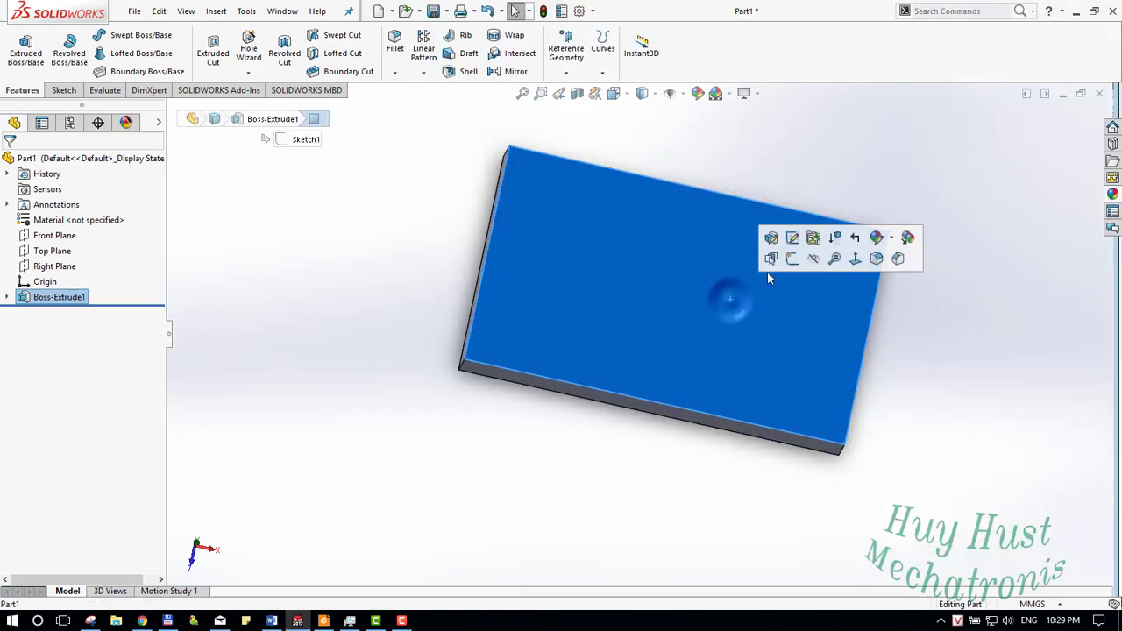
left_click(791, 260)
right_click_drag(777, 321, 771, 241)
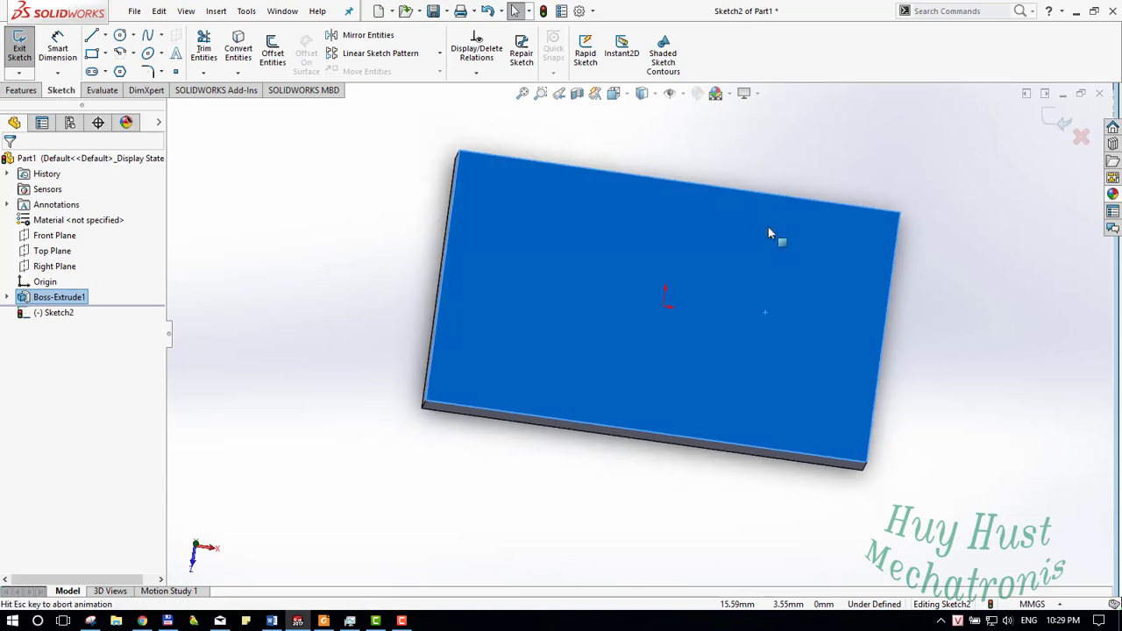
key("alt+Tab")
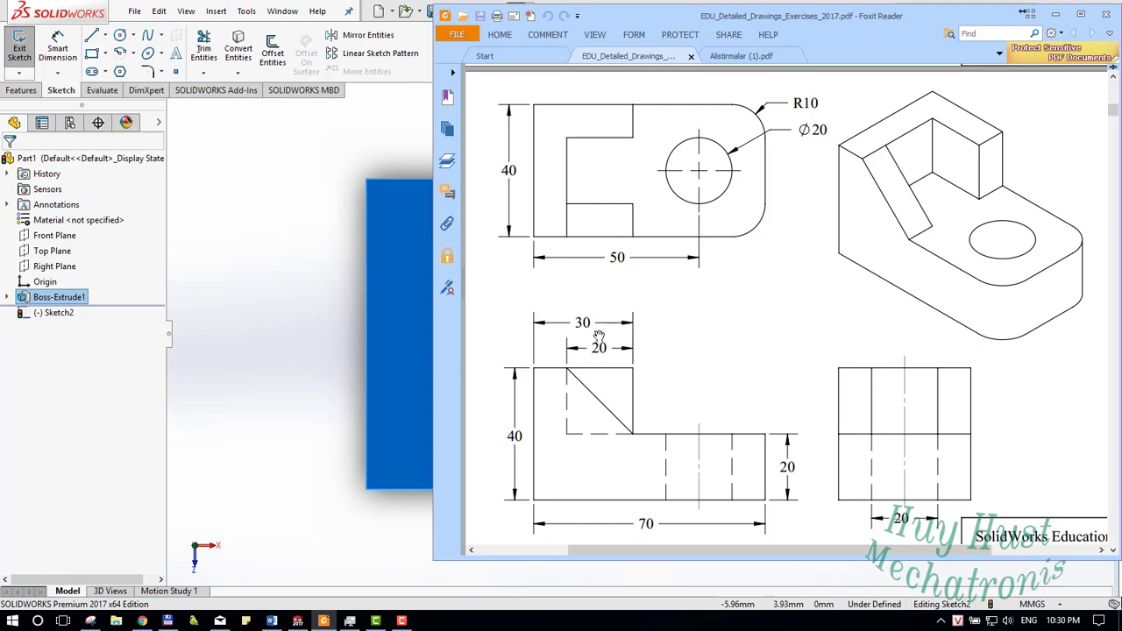
key("alt+Tab")
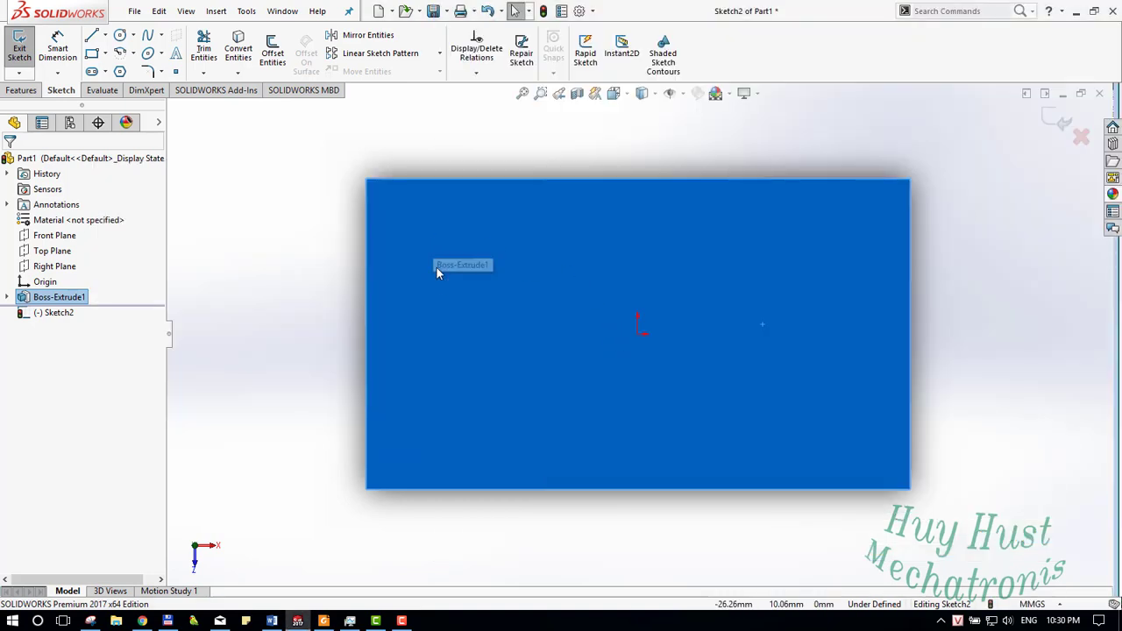
key("r")
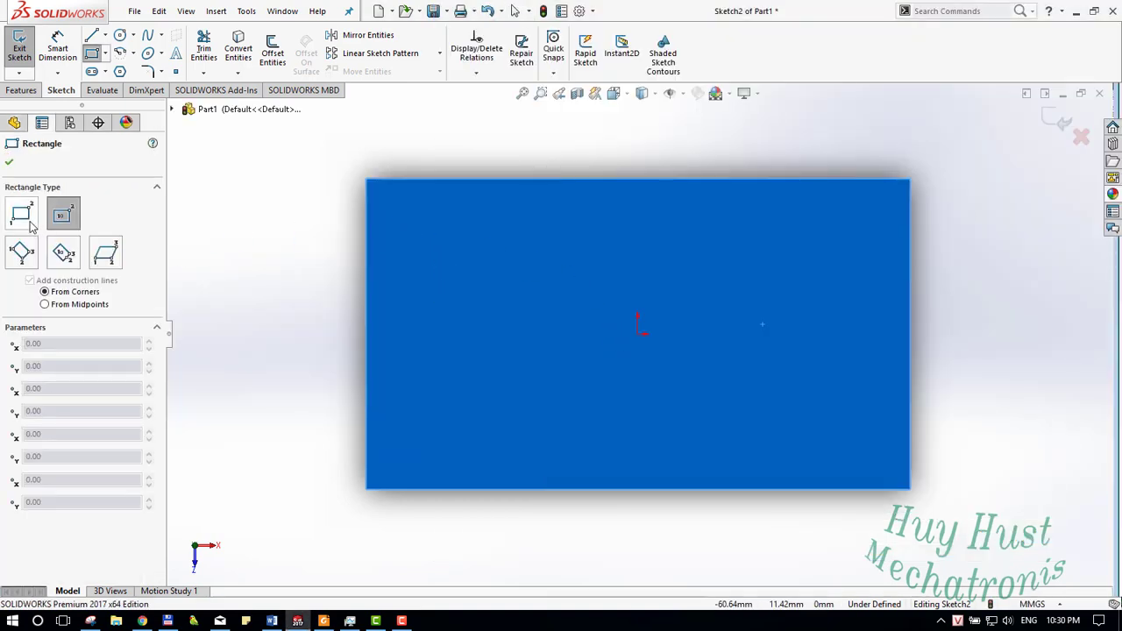
Draw a rectangle from the face's top-left corner and dimension its width to 30 mm.
left_click(366, 180)
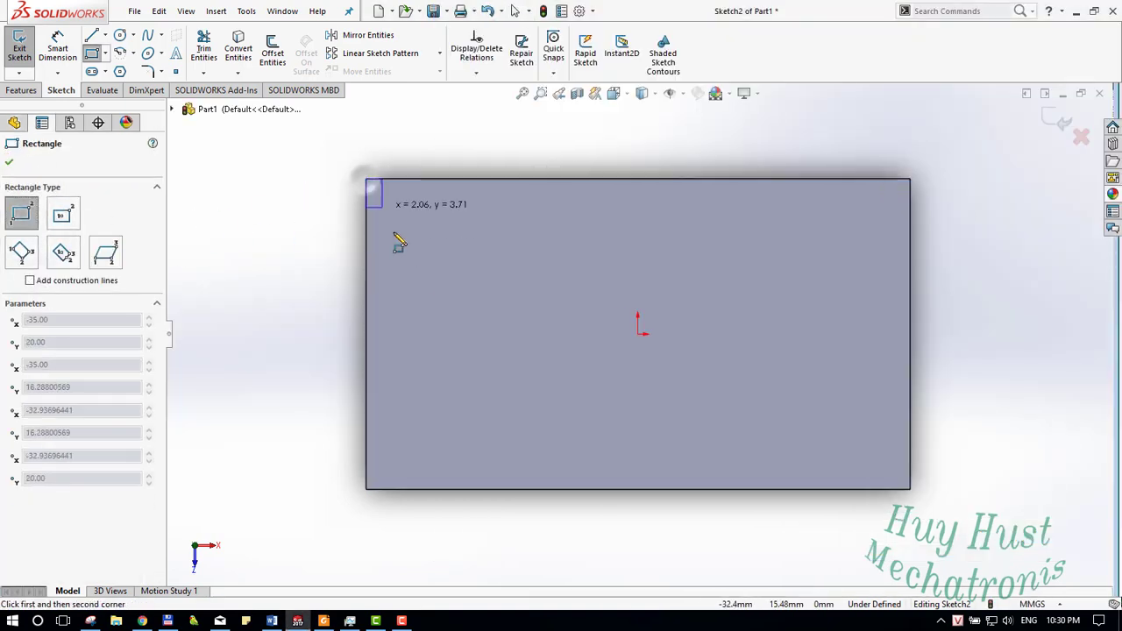
left_click(561, 489)
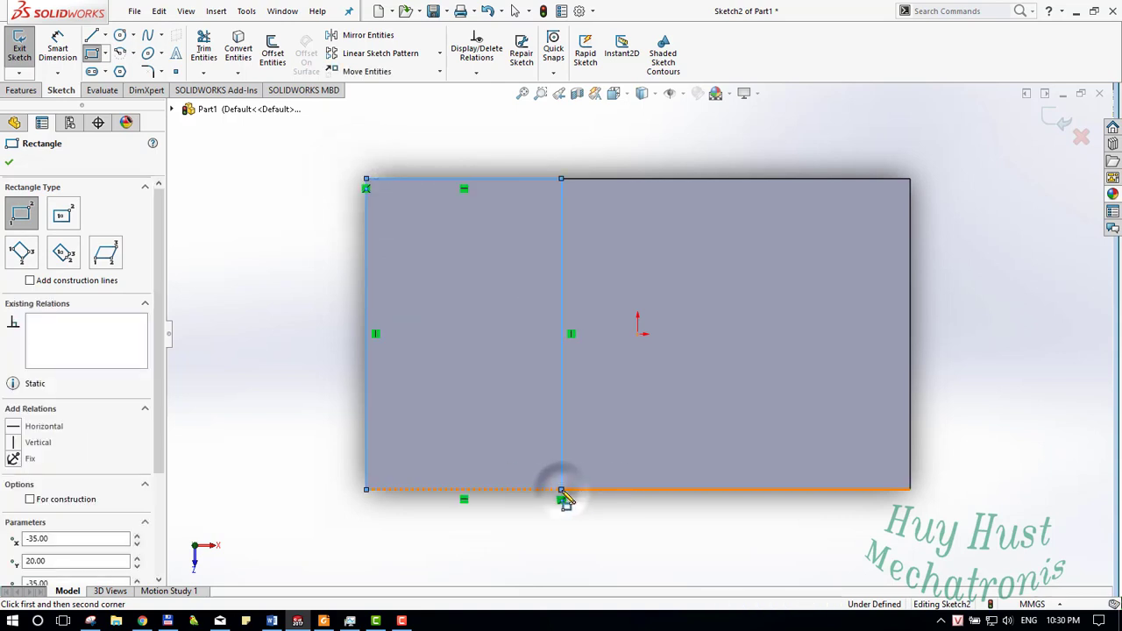
key("d")
left_click(528, 489)
left_click(526, 531)
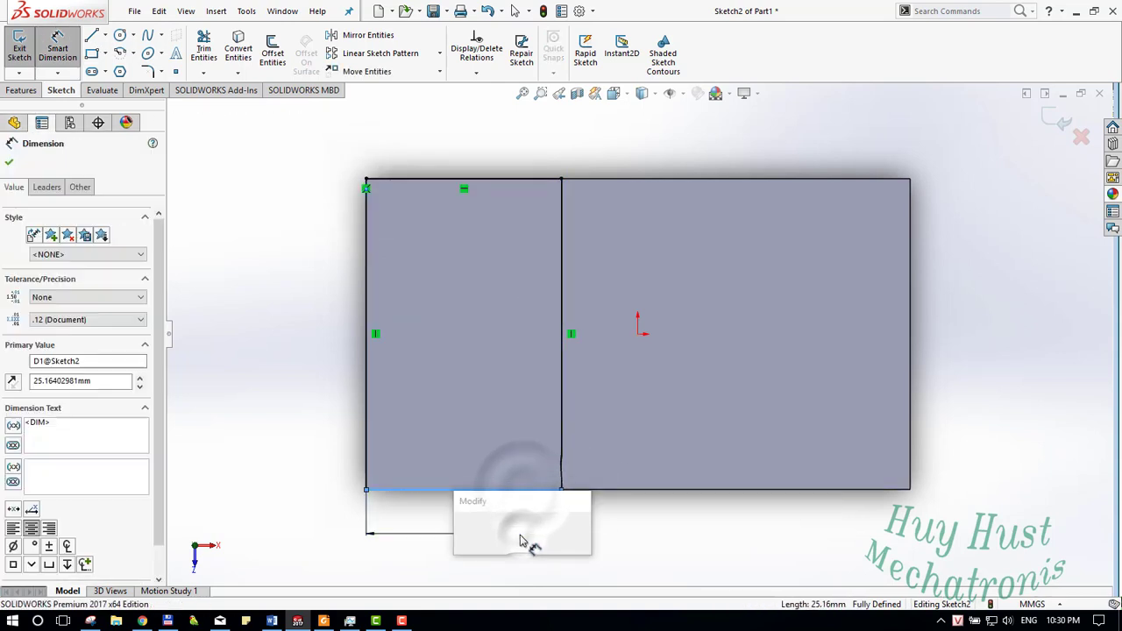
type("30")
key("Return")
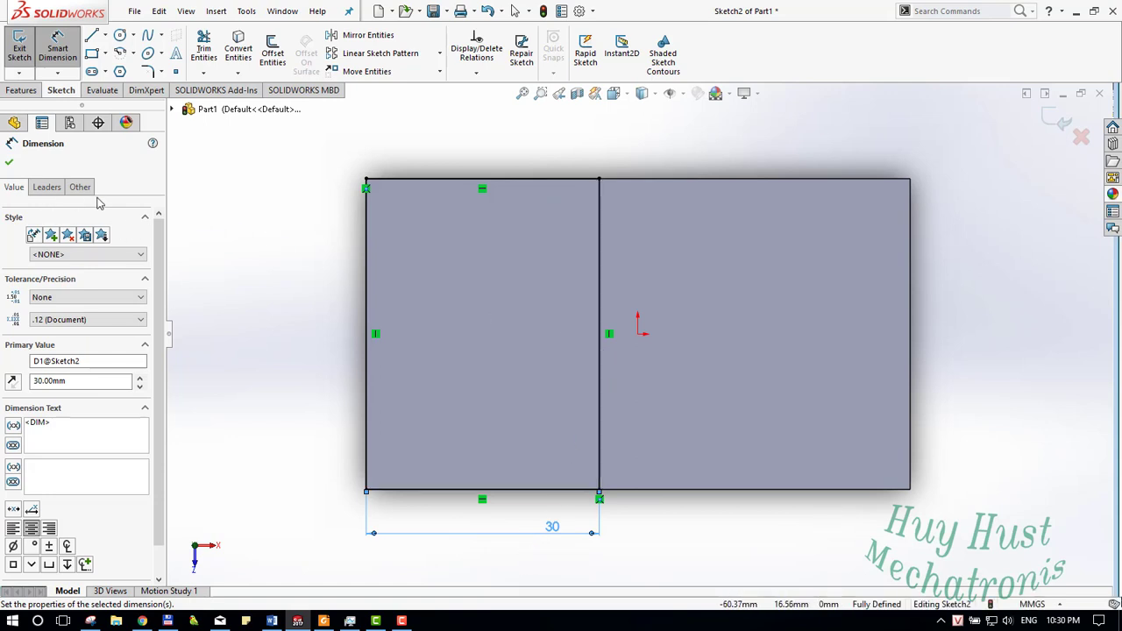
Draw a center rectangle centred on the 30 mm vertical line and check it against the drawing.
left_click(91, 52)
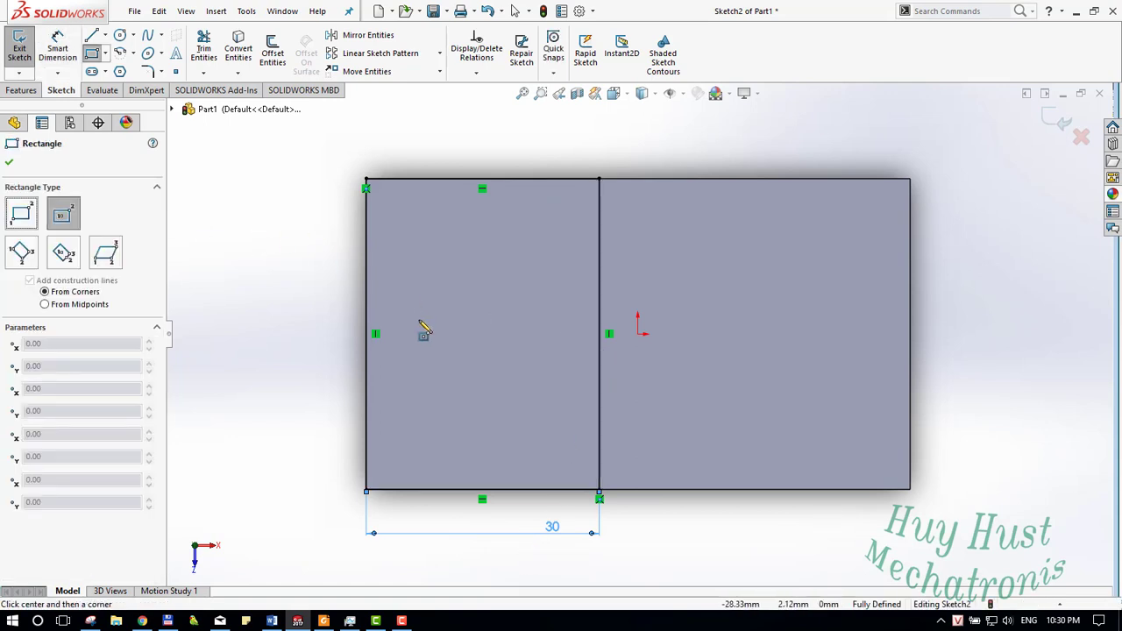
left_click(598, 334)
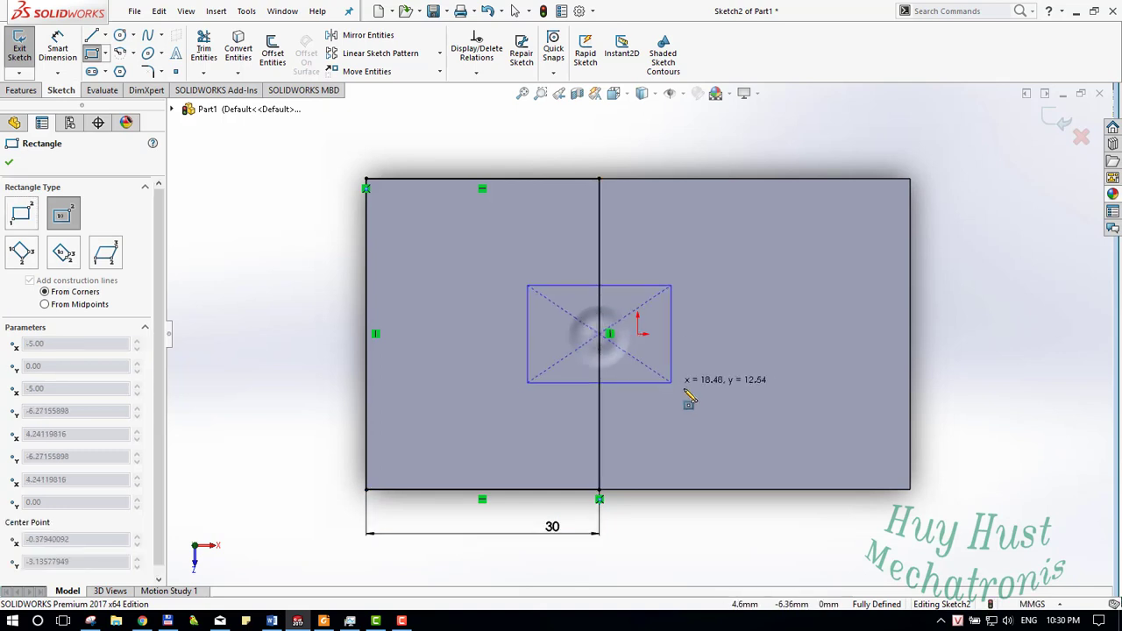
left_click(750, 447)
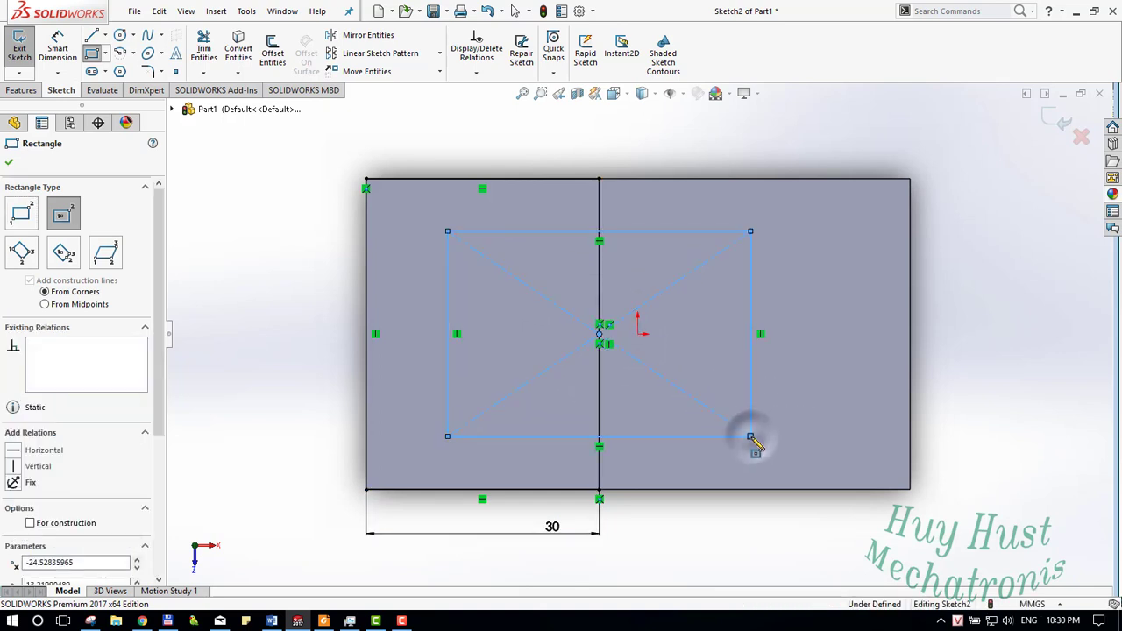
key("alt+Tab")
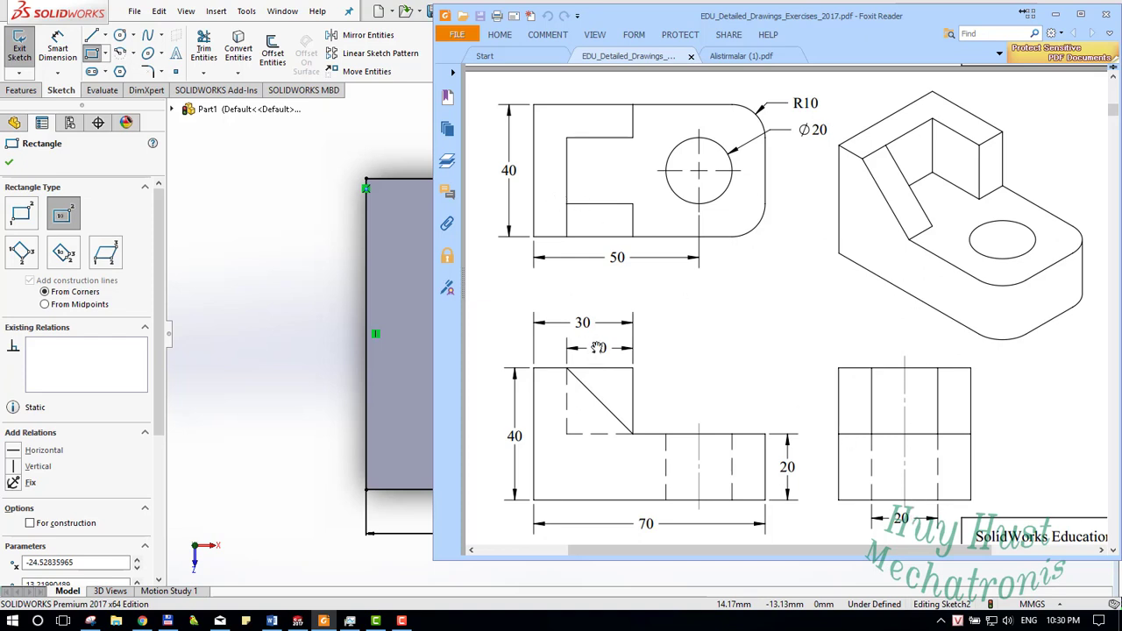
key("alt+Tab")
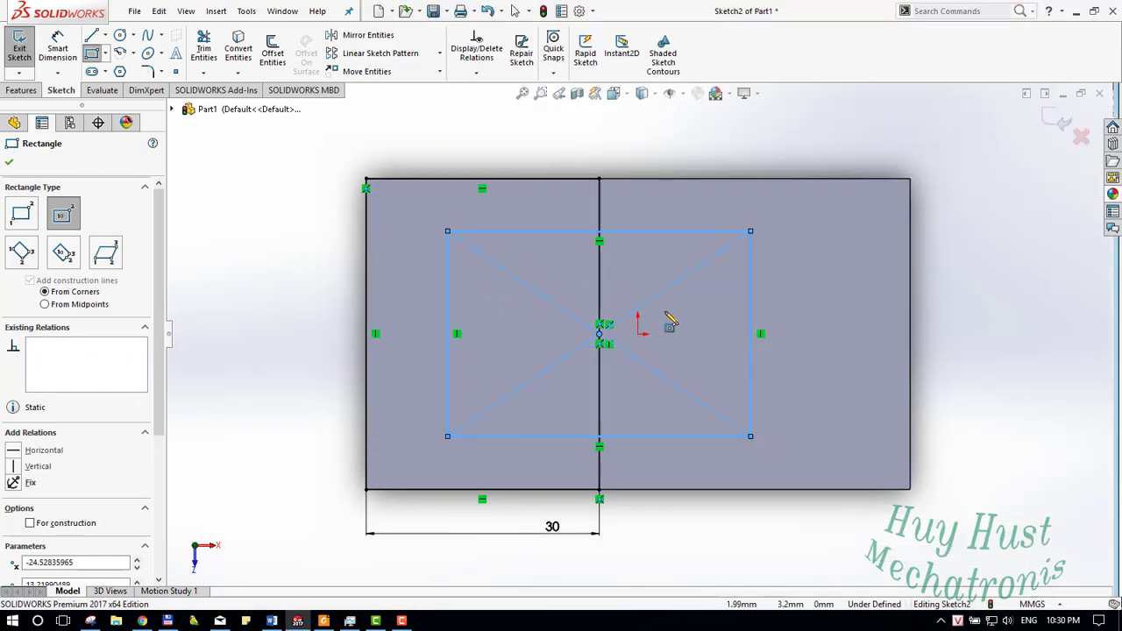
Dimension the center rectangle to 20 mm height and 10 mm from the base's left edge.
key("d")
left_click(749, 311)
left_click(833, 315)
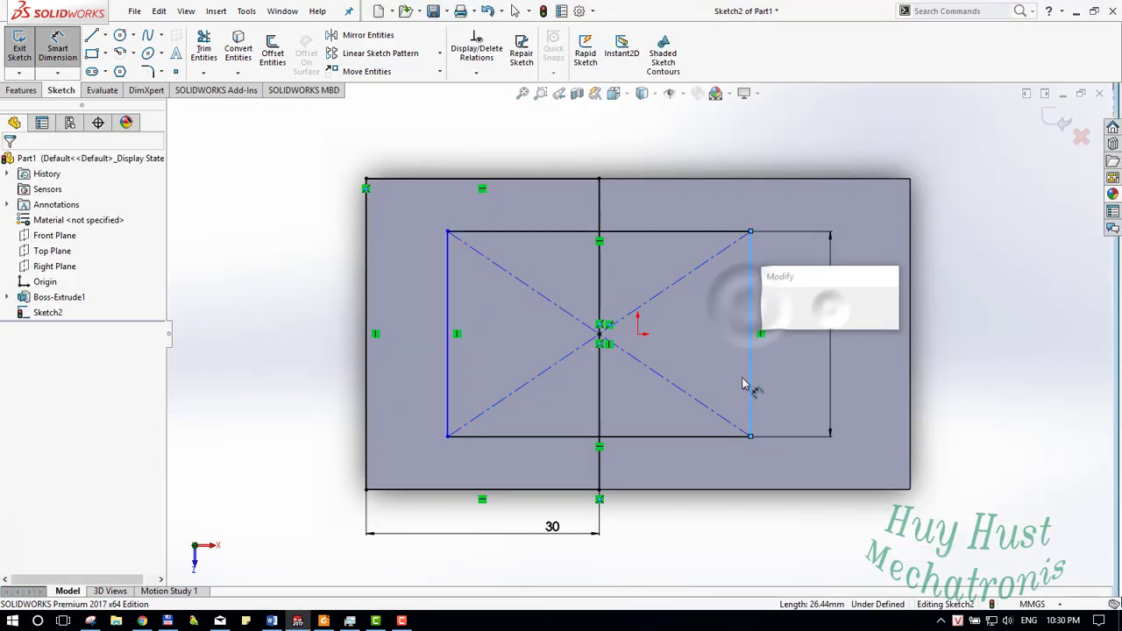
type("20")
key("Return")
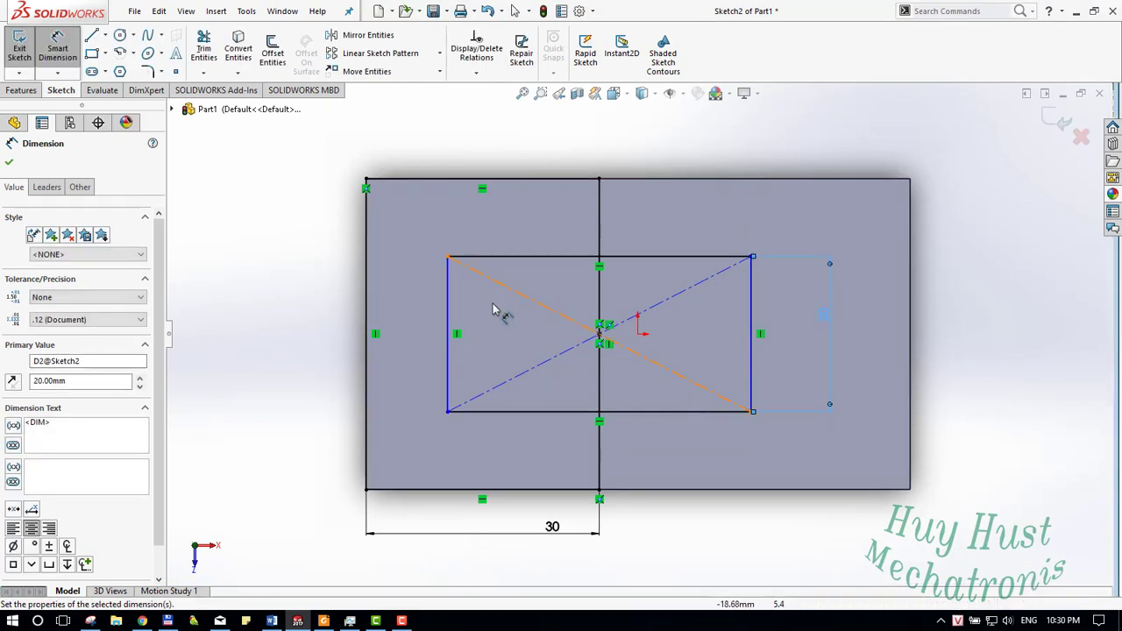
left_click(447, 368)
left_click(366, 376)
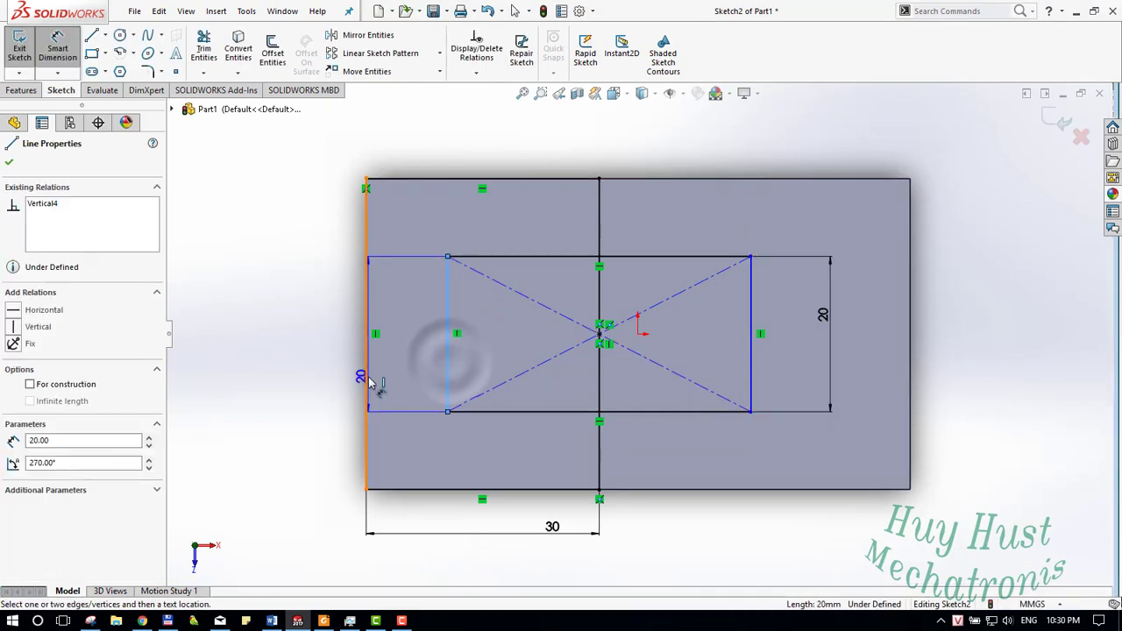
left_click(427, 136)
type("10")
key("Return")
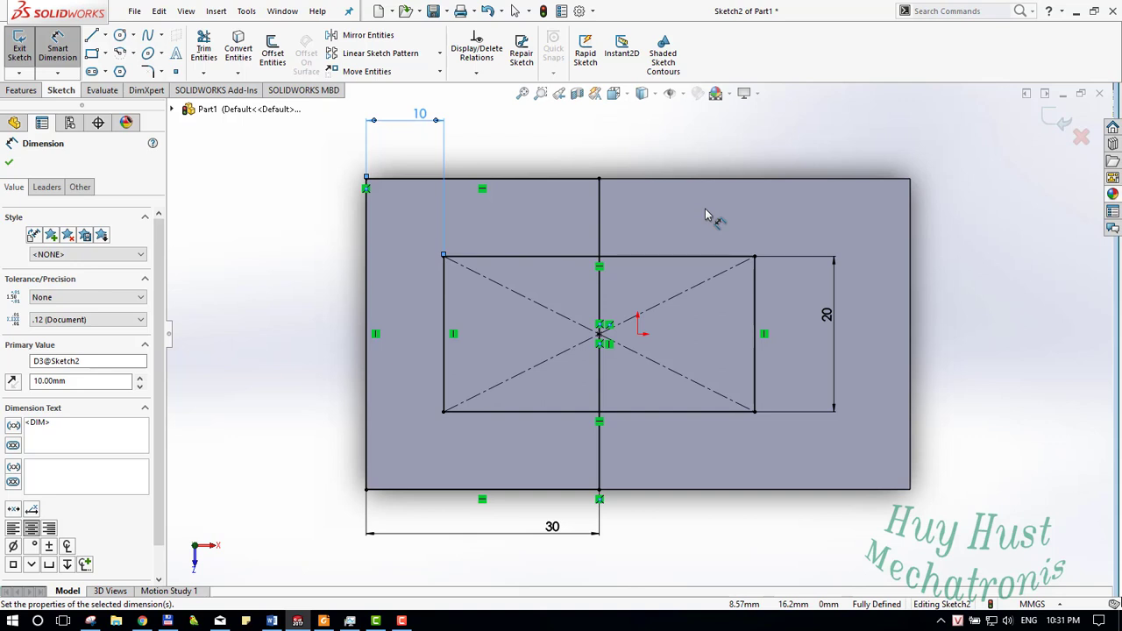
key("Escape")
Trim away the rectangle's right side, the diagonals and the inner vertical segment.
key("t")
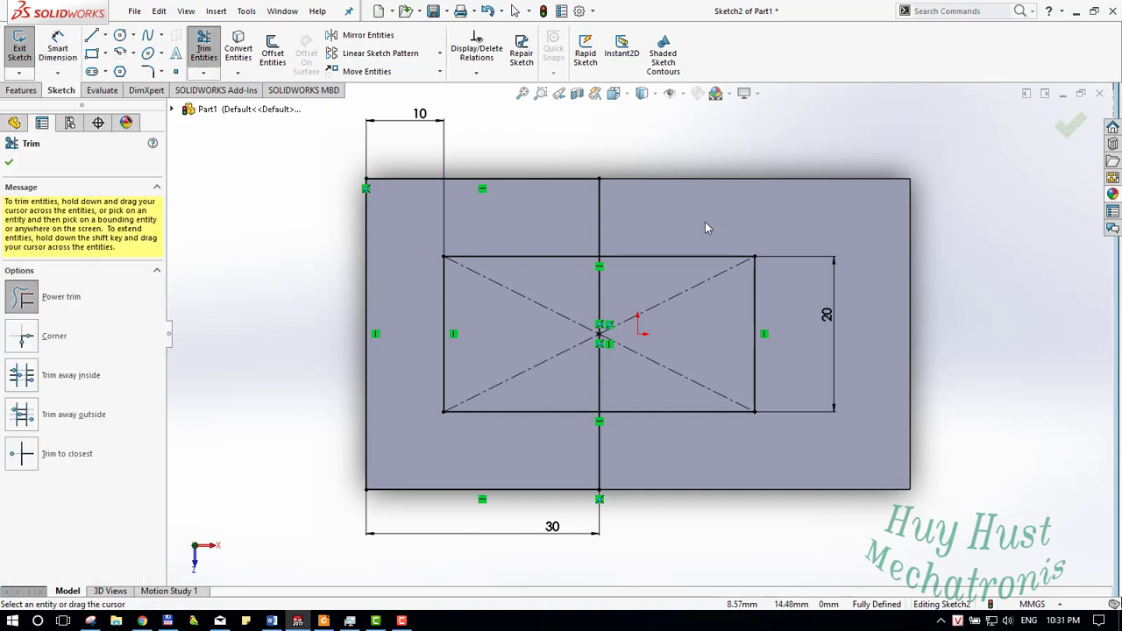
mouse_move(703, 225)
left_mouse_down()
mouse_move(713, 283)
mouse_move(763, 328)
mouse_move(676, 388)
mouse_move(670, 424)
left_mouse_up()
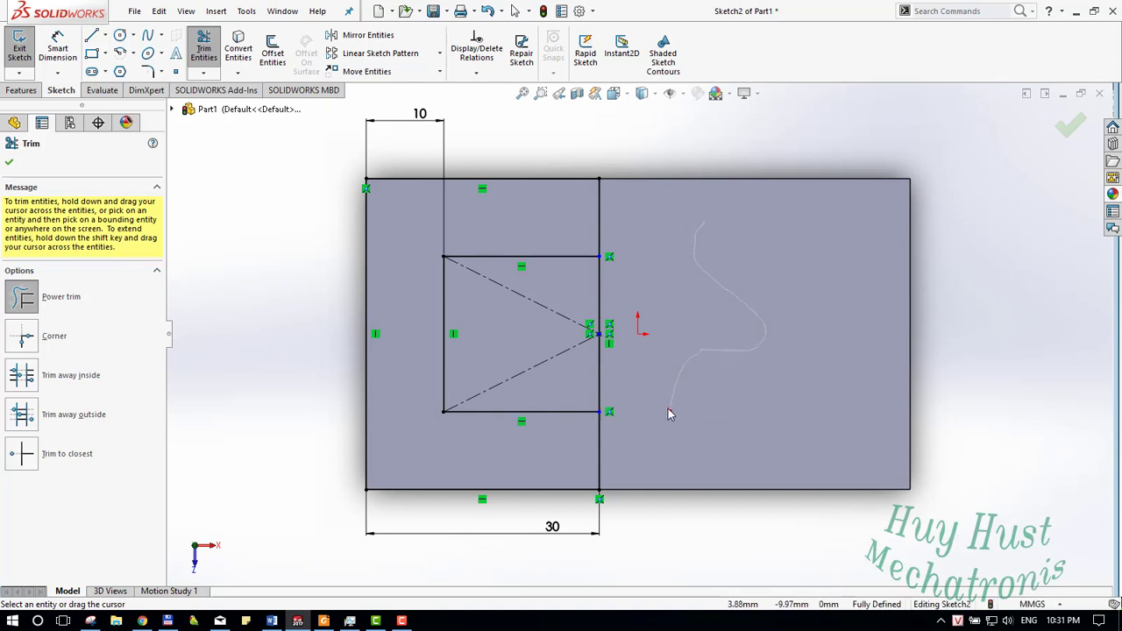
mouse_move(594, 382)
left_mouse_down()
mouse_move(547, 308)
mouse_move(626, 289)
mouse_move(680, 232)
left_mouse_up()
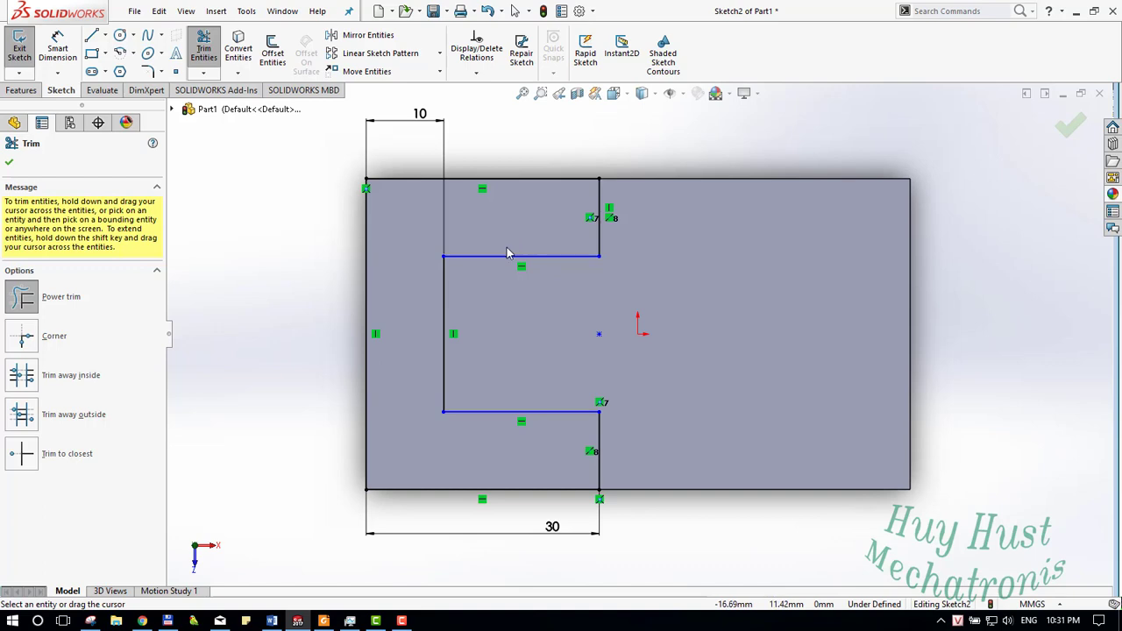
key("Escape")
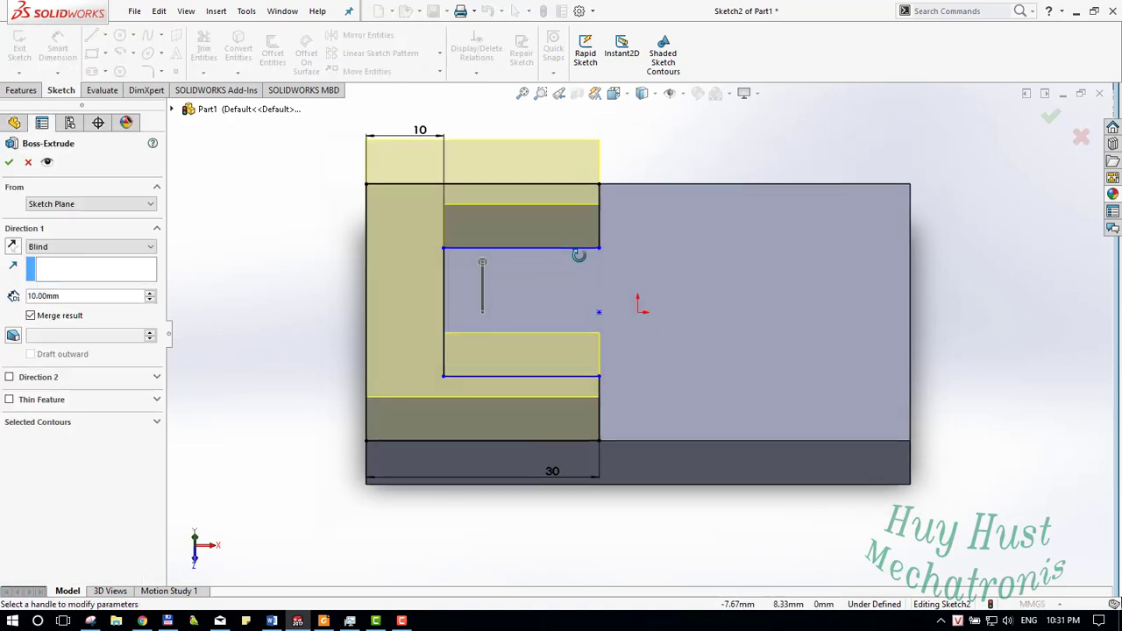
Extrude the notched slot profile 20 mm high as Boss-Extrude2.
key("alt+Tab")
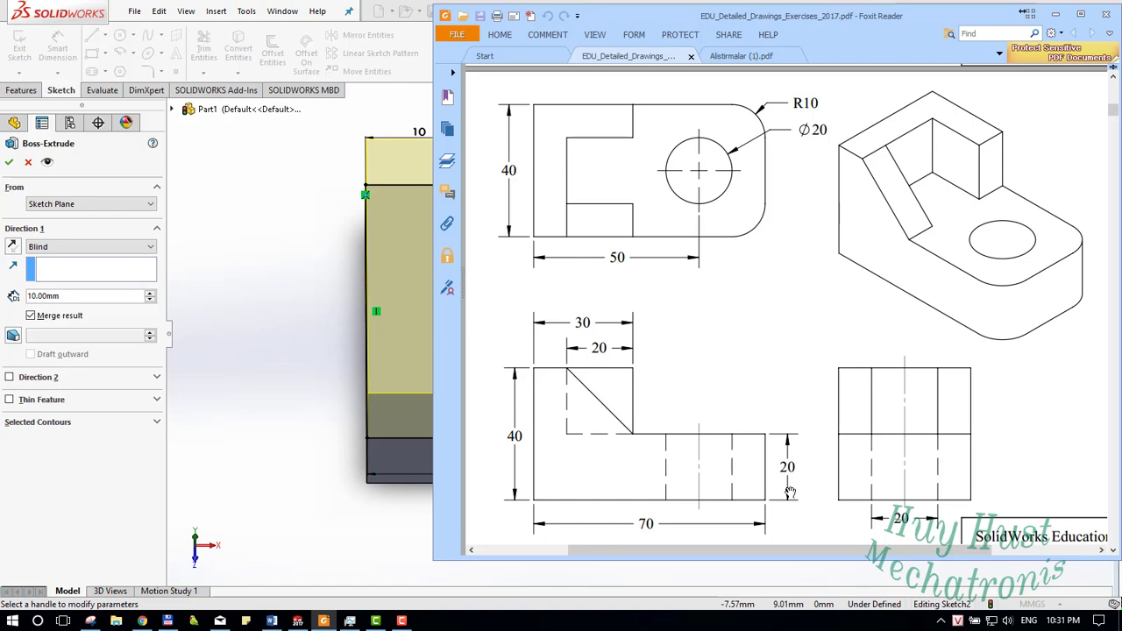
key("alt+Tab")
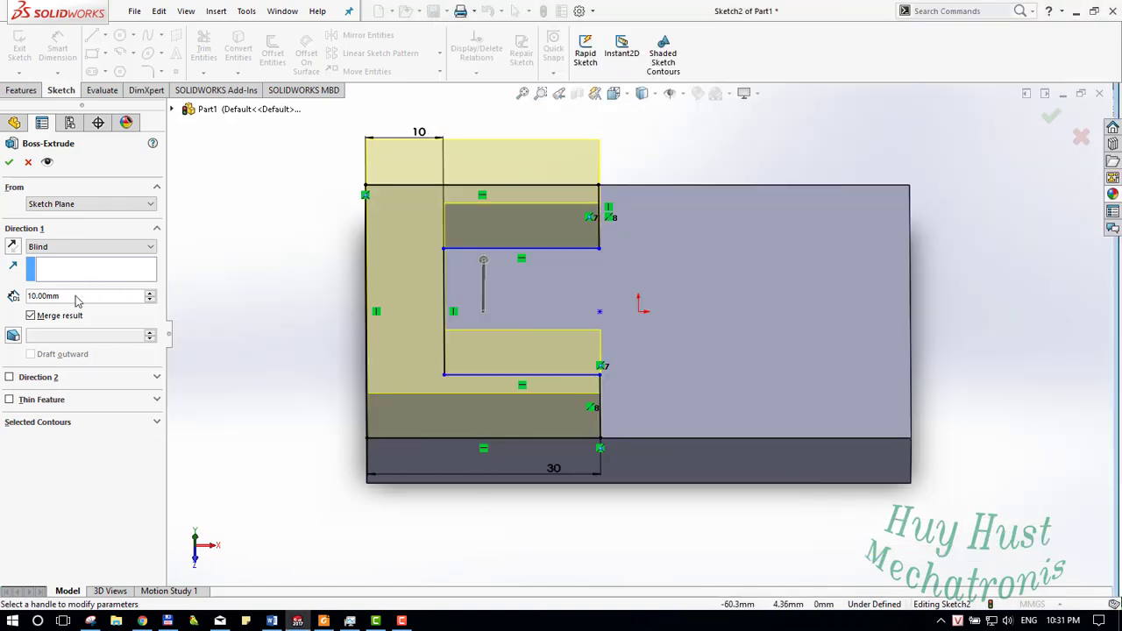
type("20")
key("Return")
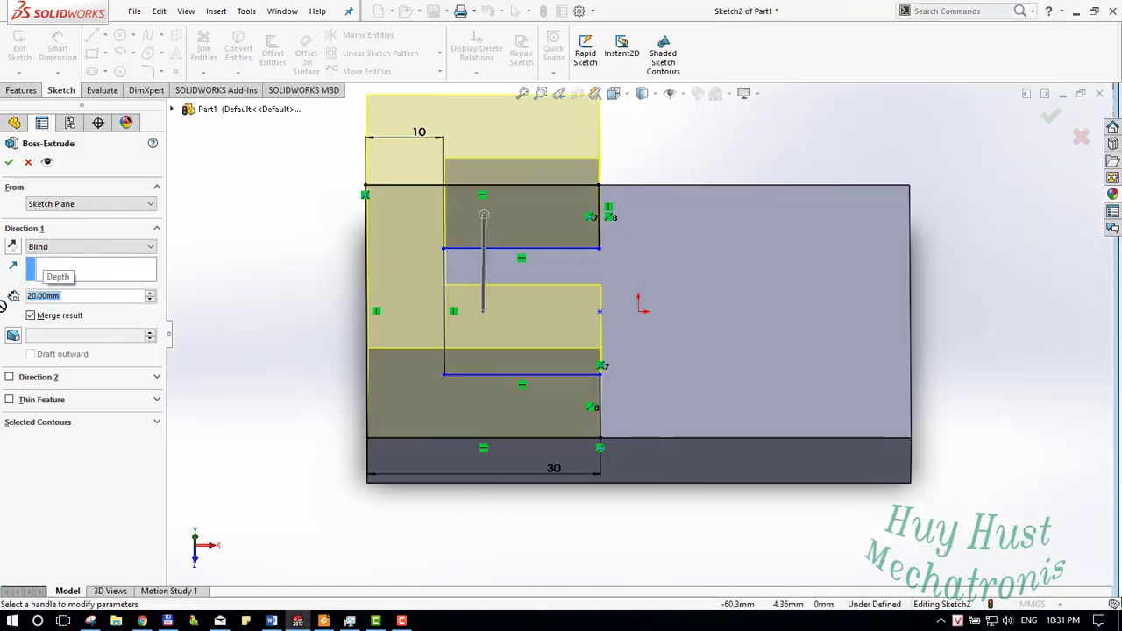
left_click(1051, 115)
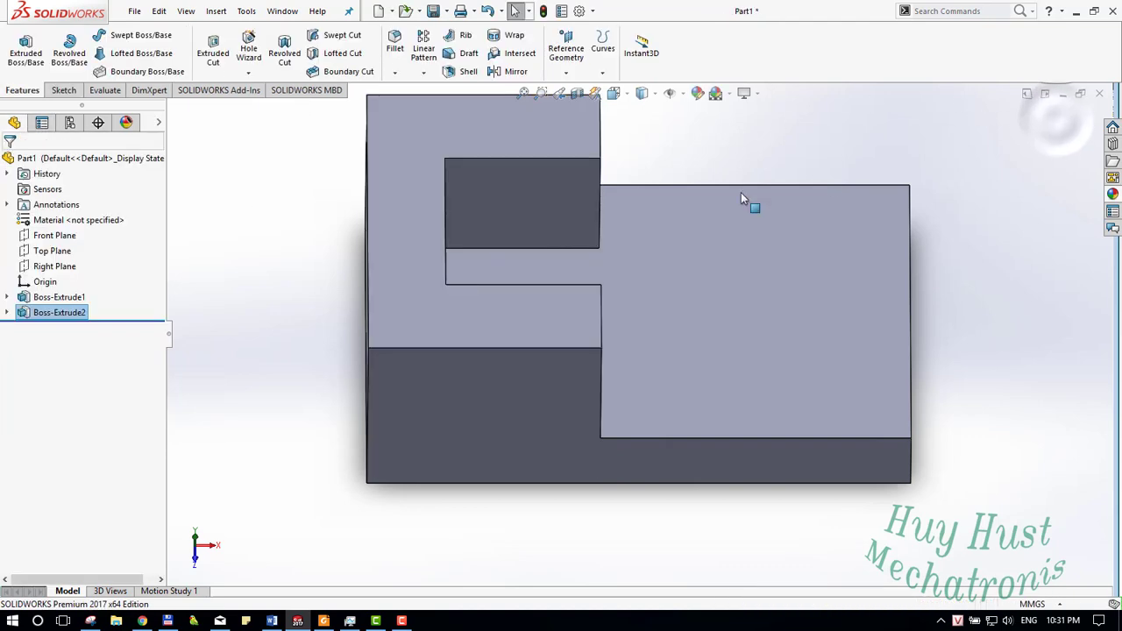
key("ctrl+7")
middle_click_drag(534, 251, 563, 179)
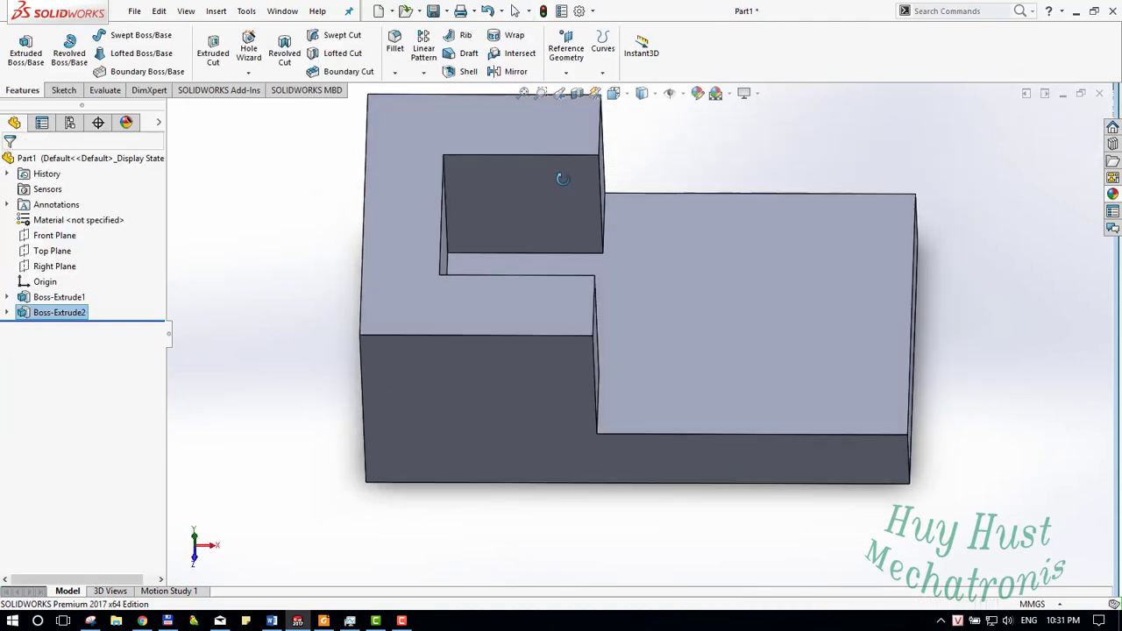
key("alt+Tab")
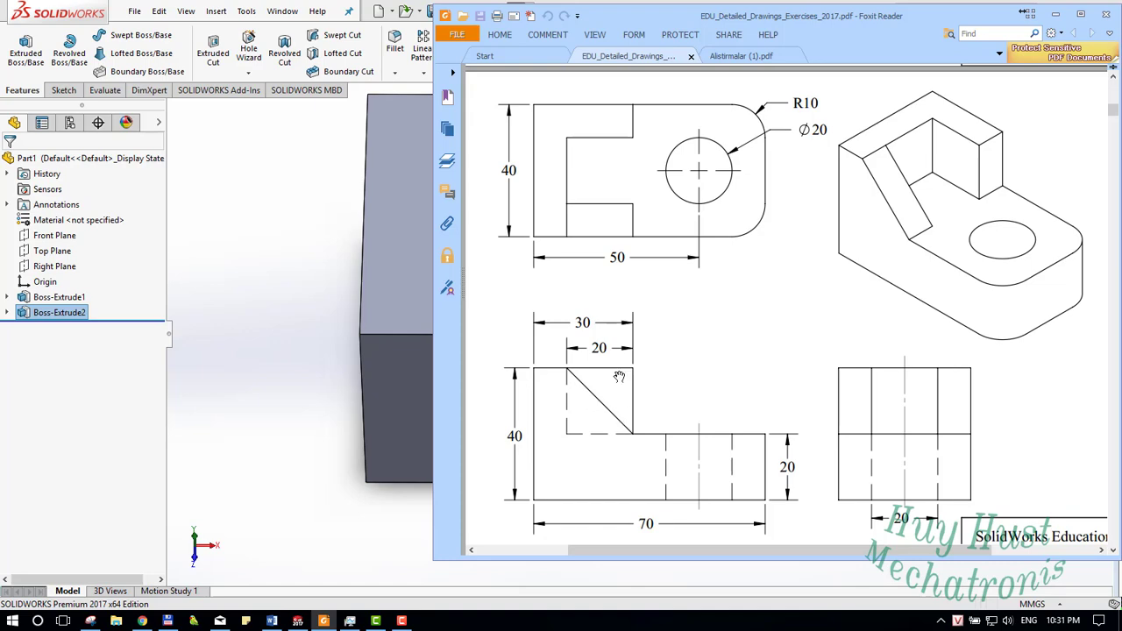
key("alt+Tab")
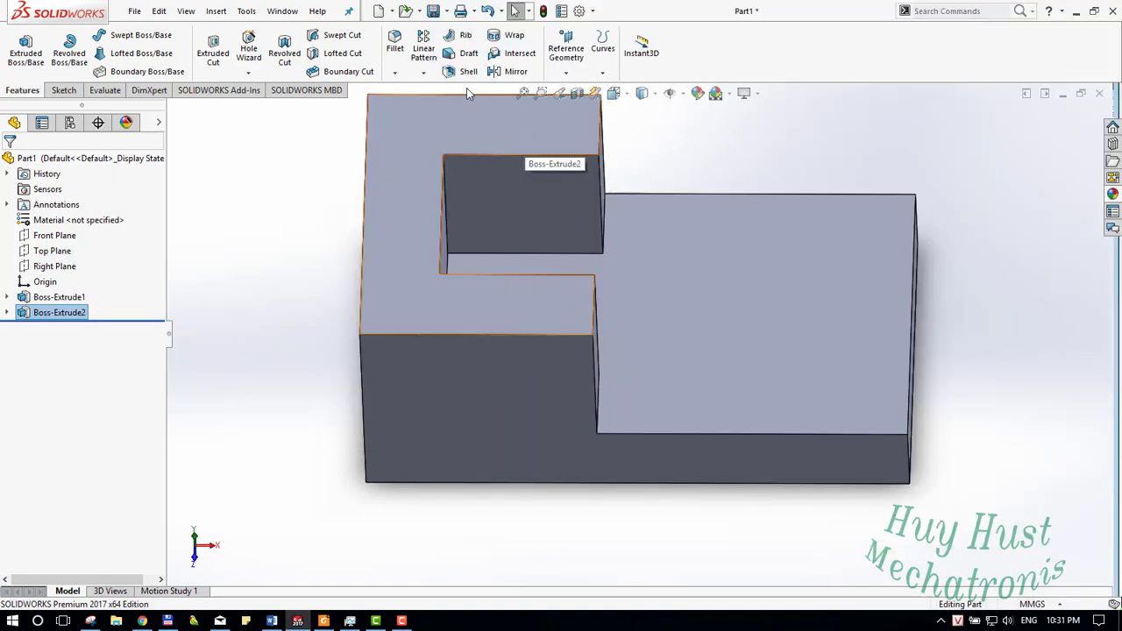
Chamfer the slot's inner vertical edge at 20 mm distance and 45°.
left_click(395, 73)
left_click(412, 103)
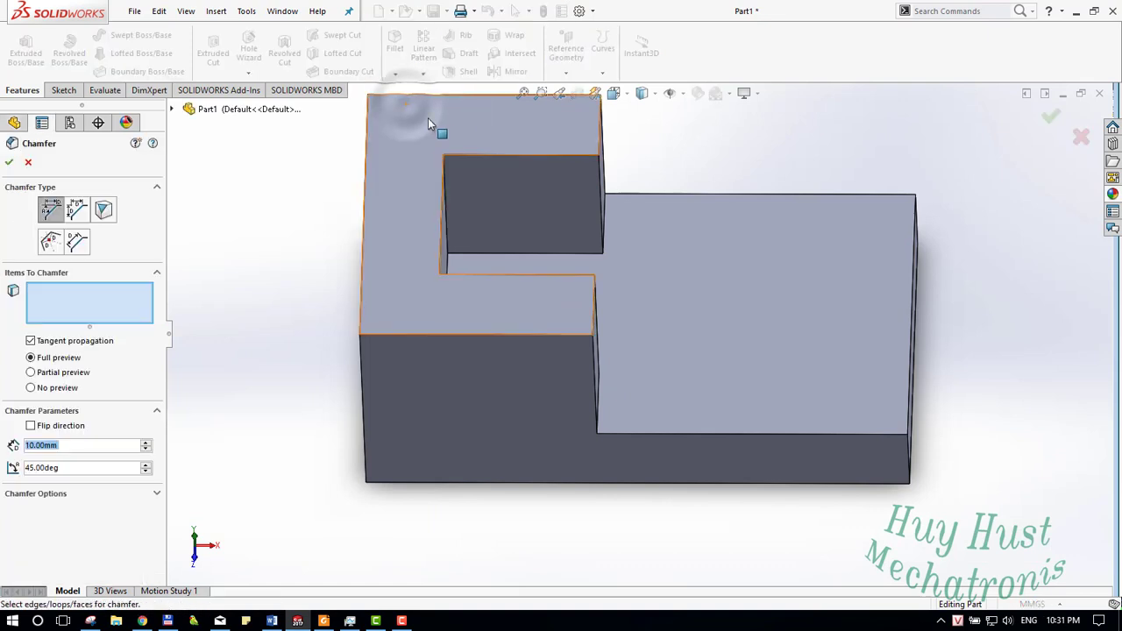
left_click(593, 312)
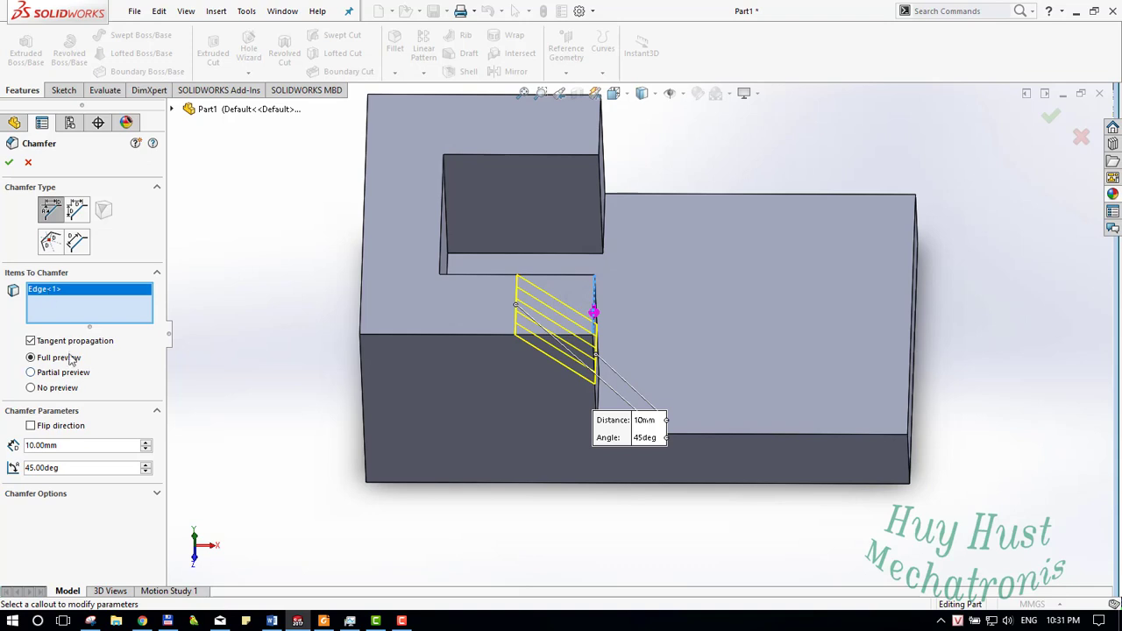
double_click(67, 445)
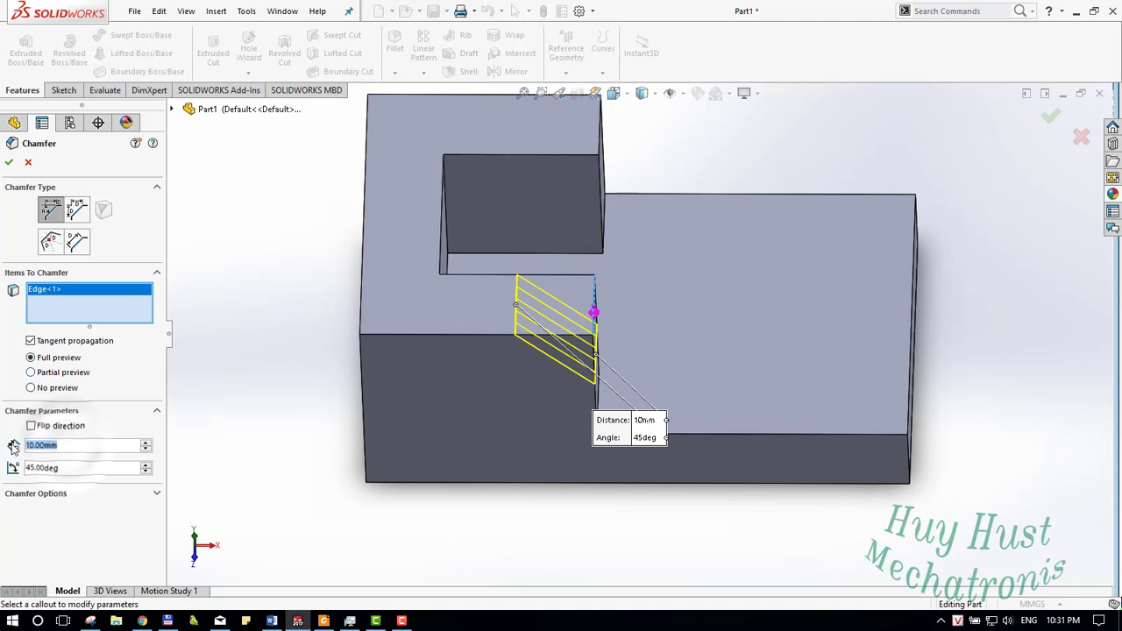
type("20")
key("Return")
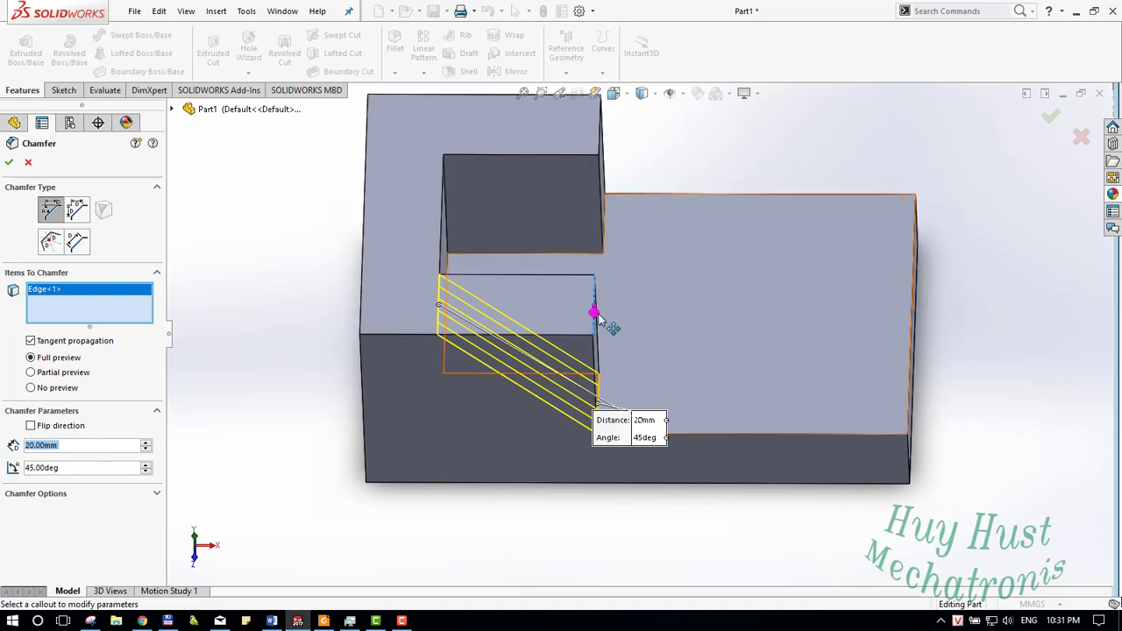
mouse_move(581, 376)
middle_mouse_down()
mouse_move(541, 398)
mouse_move(651, 316)
middle_mouse_up()
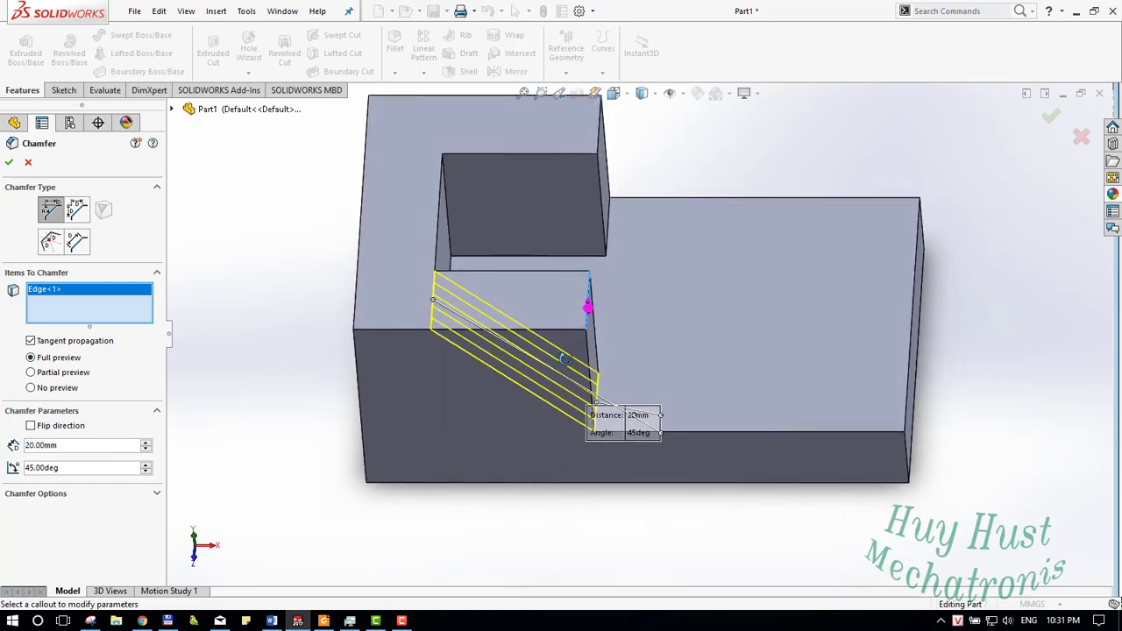
left_click(1048, 117)
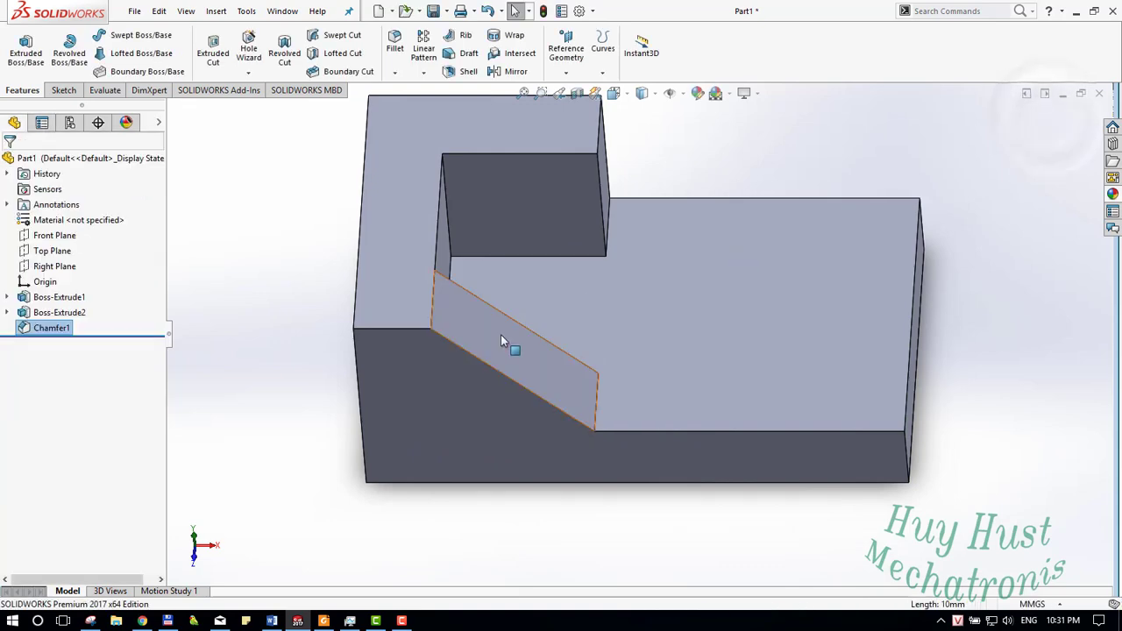
Orbit to view the chamfer and compare the part against the reference drawing.
mouse_move(500, 341)
middle_mouse_down()
mouse_move(476, 400)
mouse_move(514, 306)
middle_mouse_up()
key("alt+Tab")
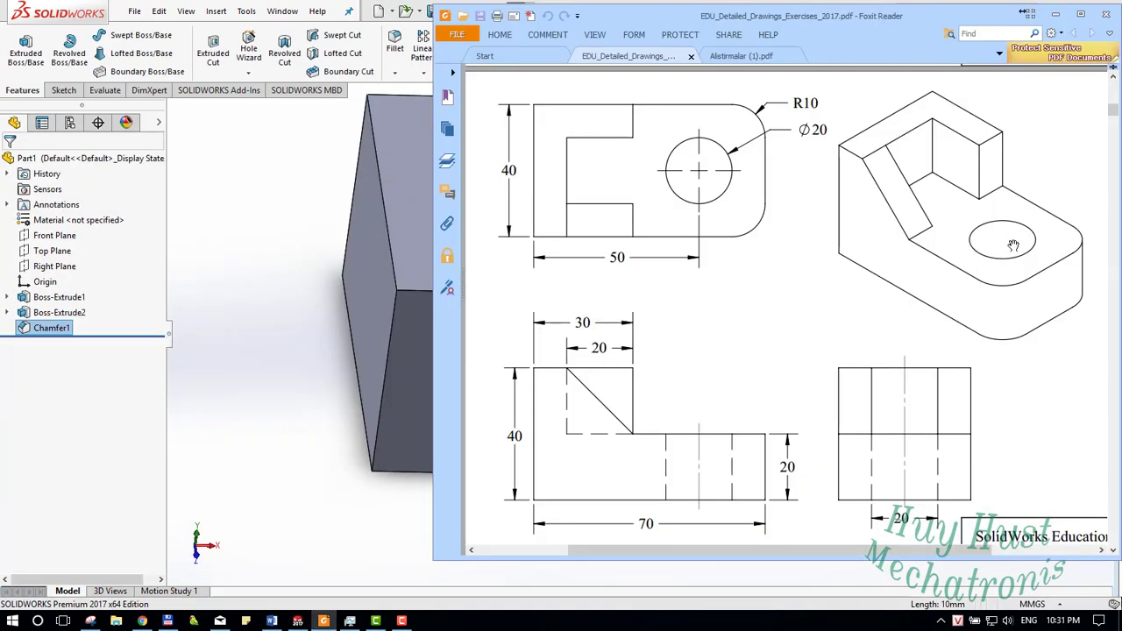
key("alt+Tab")
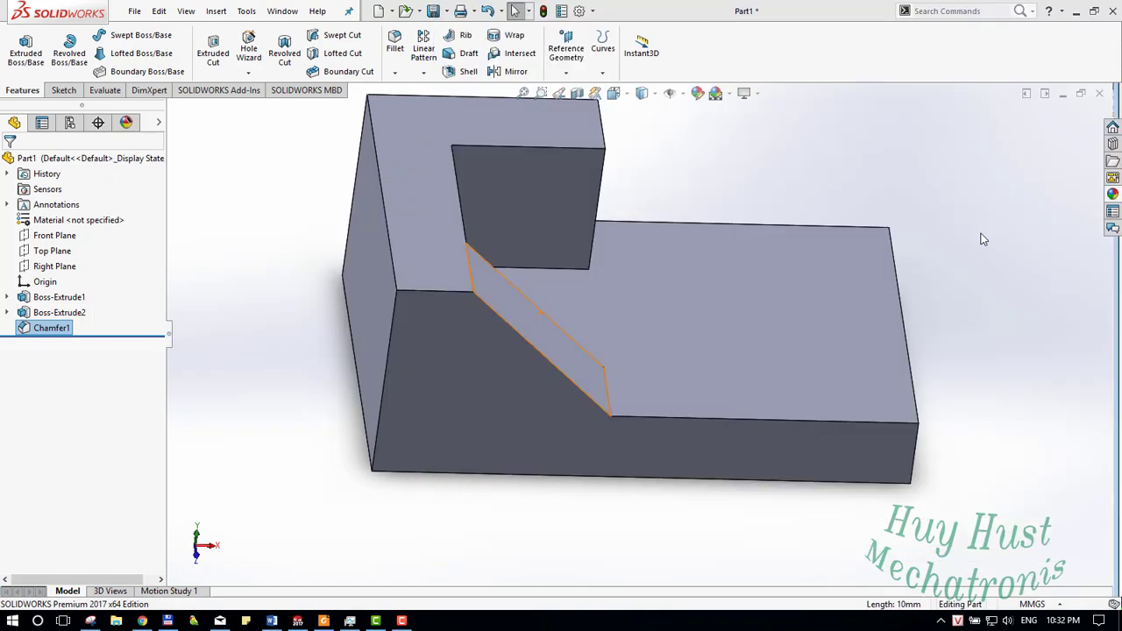
key("alt+Tab")
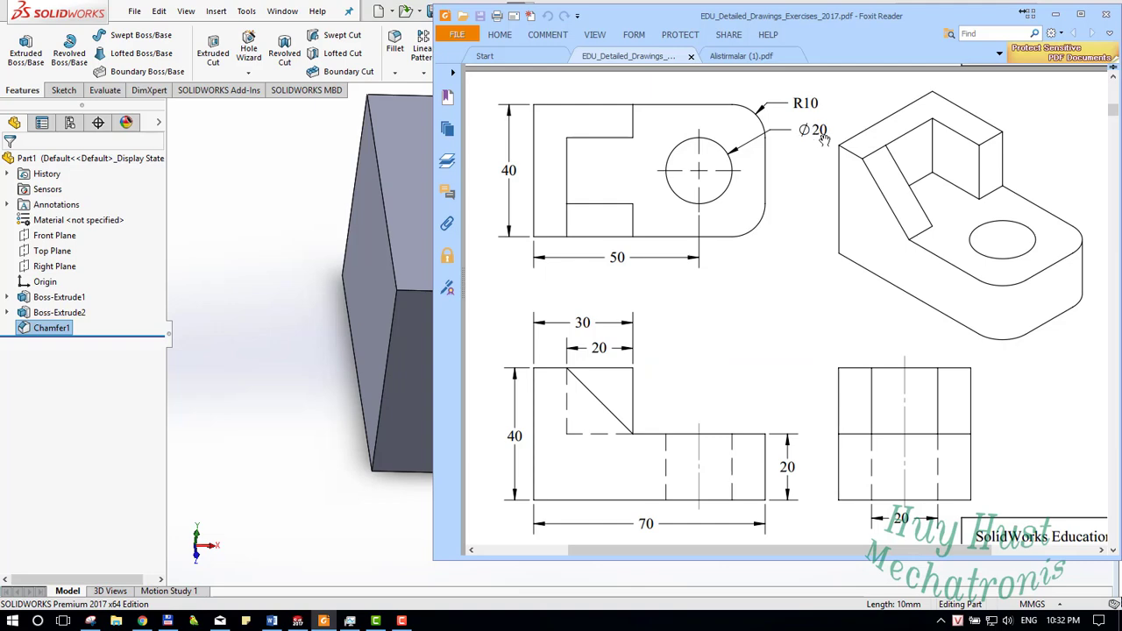
key("alt+Tab")
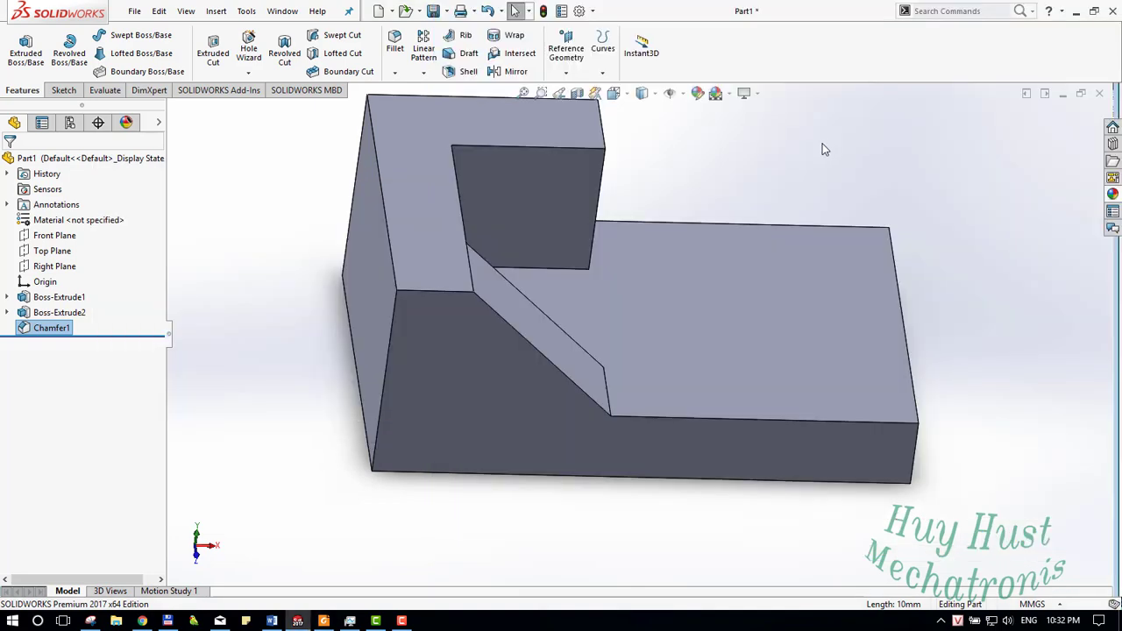
Sketch a Ø20 mm circle on the base plate's top face.
left_click(773, 310)
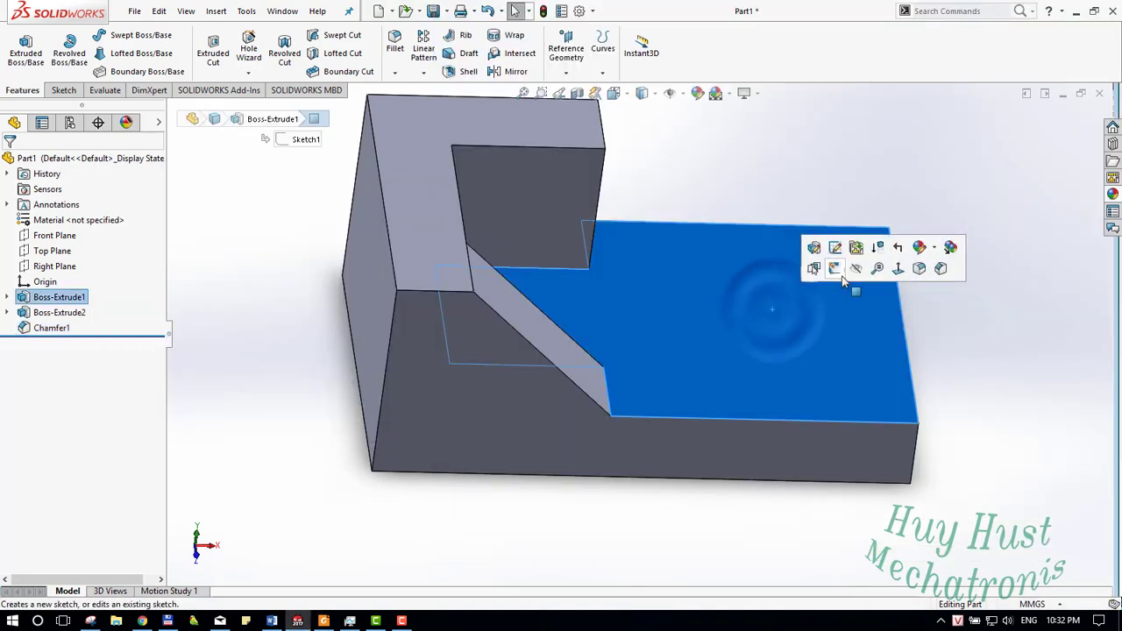
left_click(834, 268)
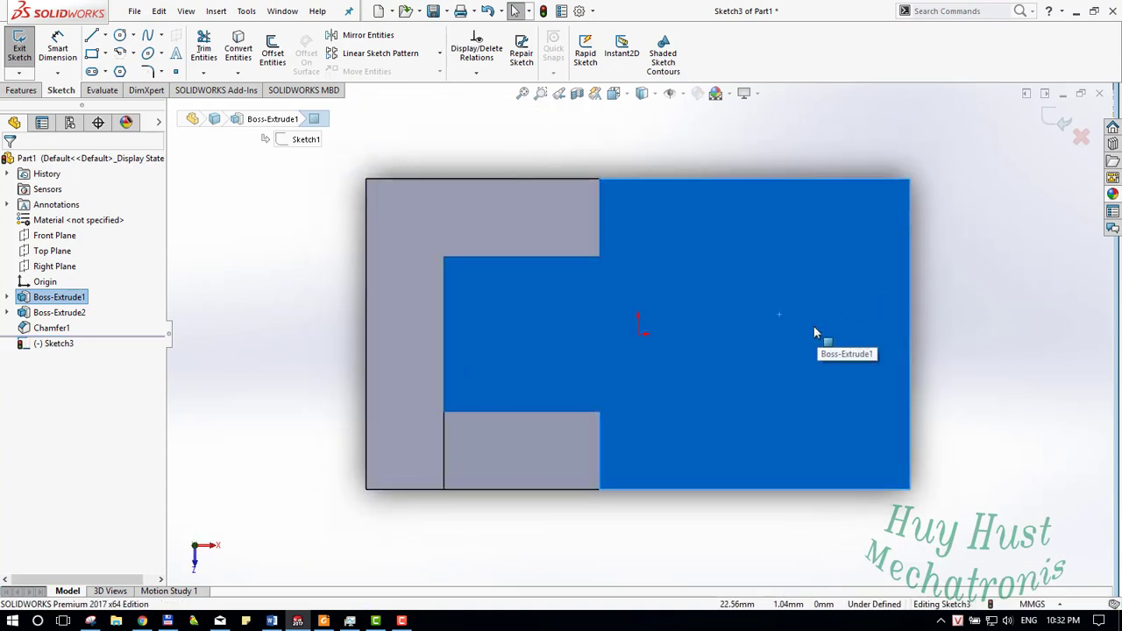
key("c")
left_click(782, 333)
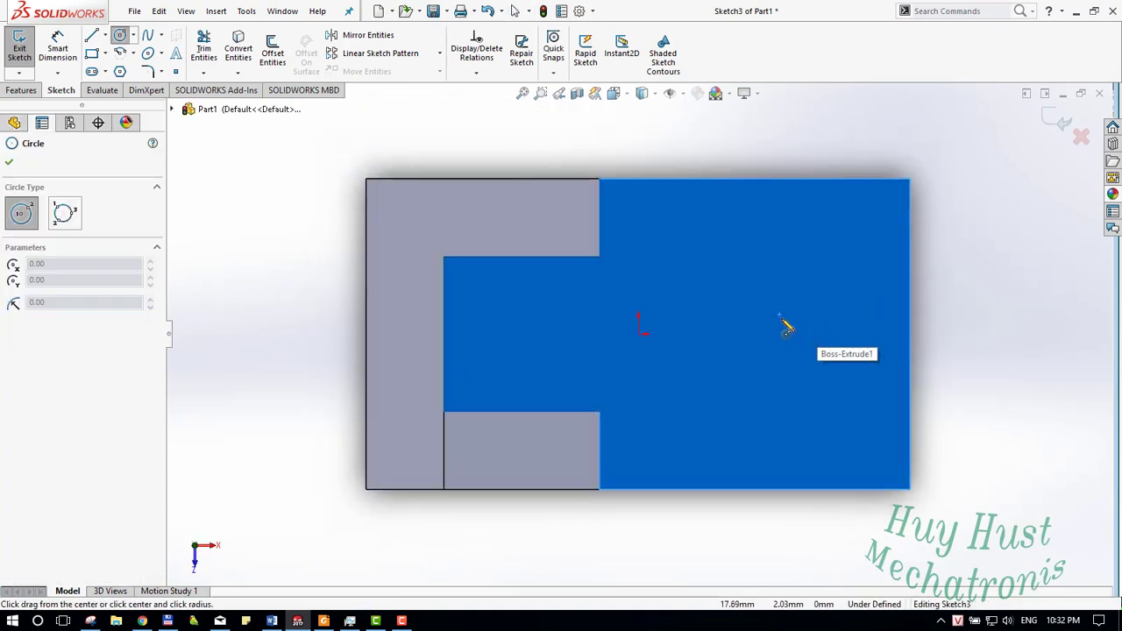
left_click(860, 386)
key("d")
left_click(863, 379)
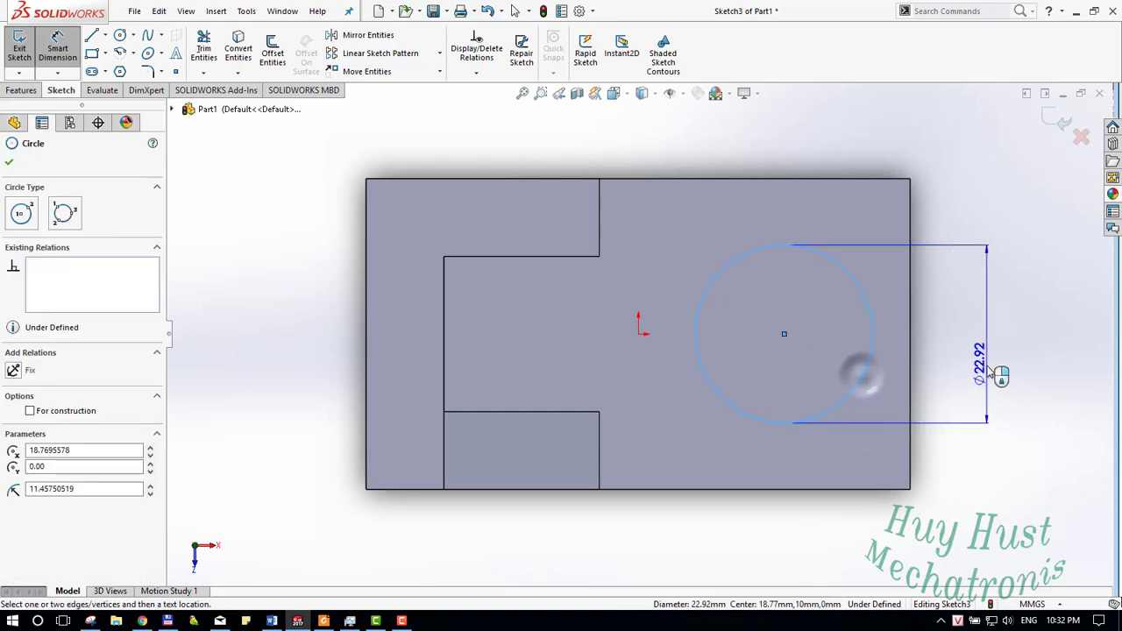
left_click(990, 373)
type("20")
key("Return")
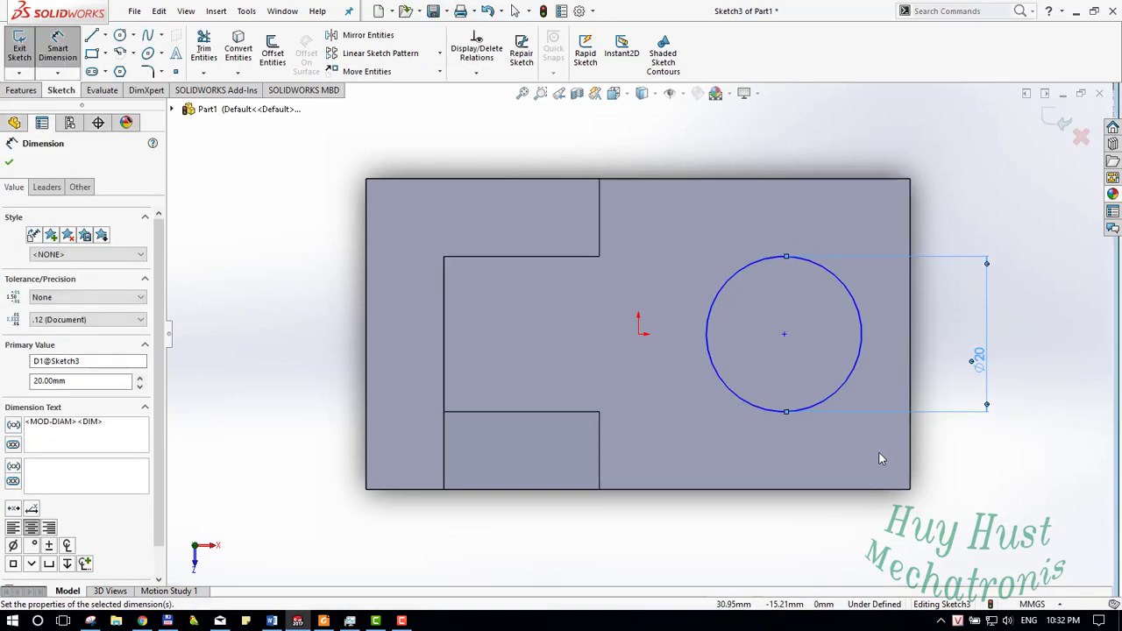
Position the circle's centre 50 mm from the base's left edge, as the drawing specifies.
key("alt+Tab")
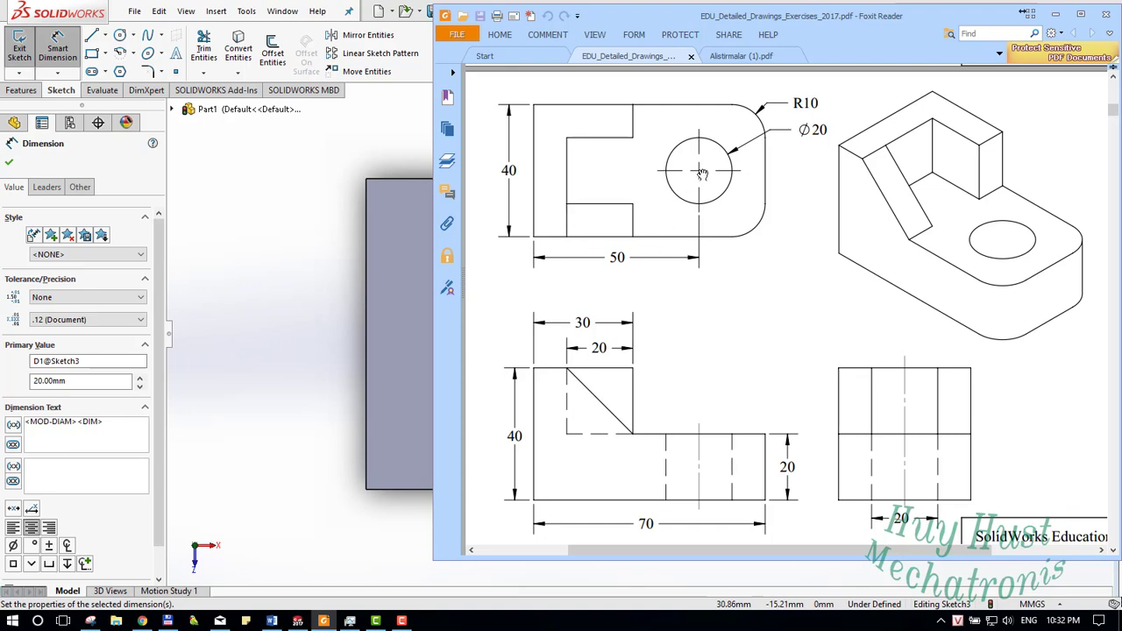
key("alt+Tab")
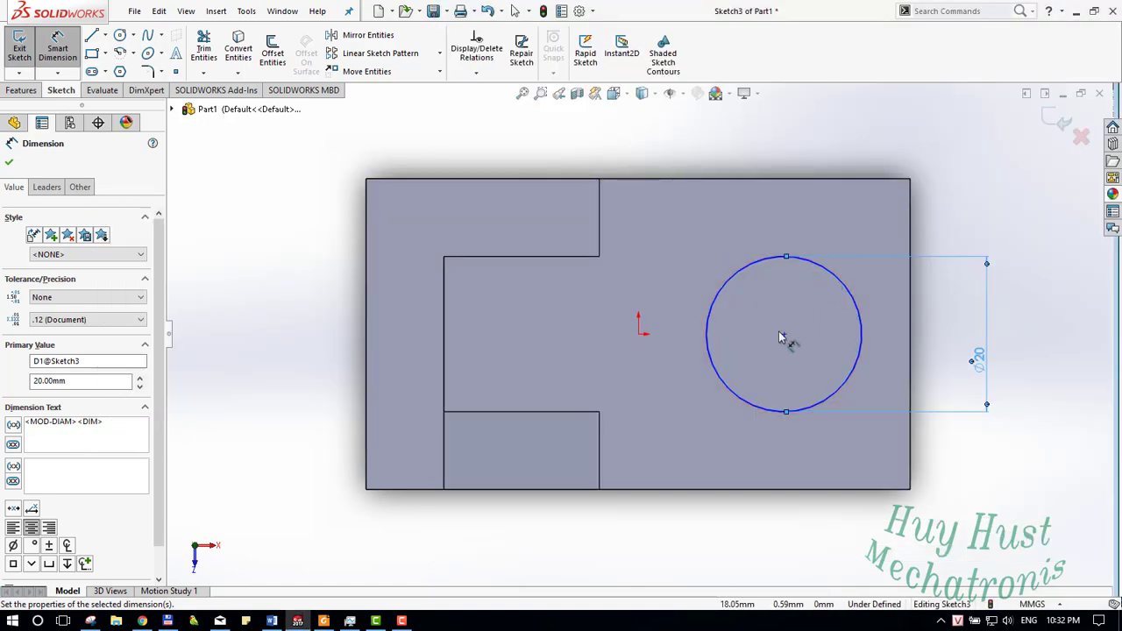
left_click(784, 334)
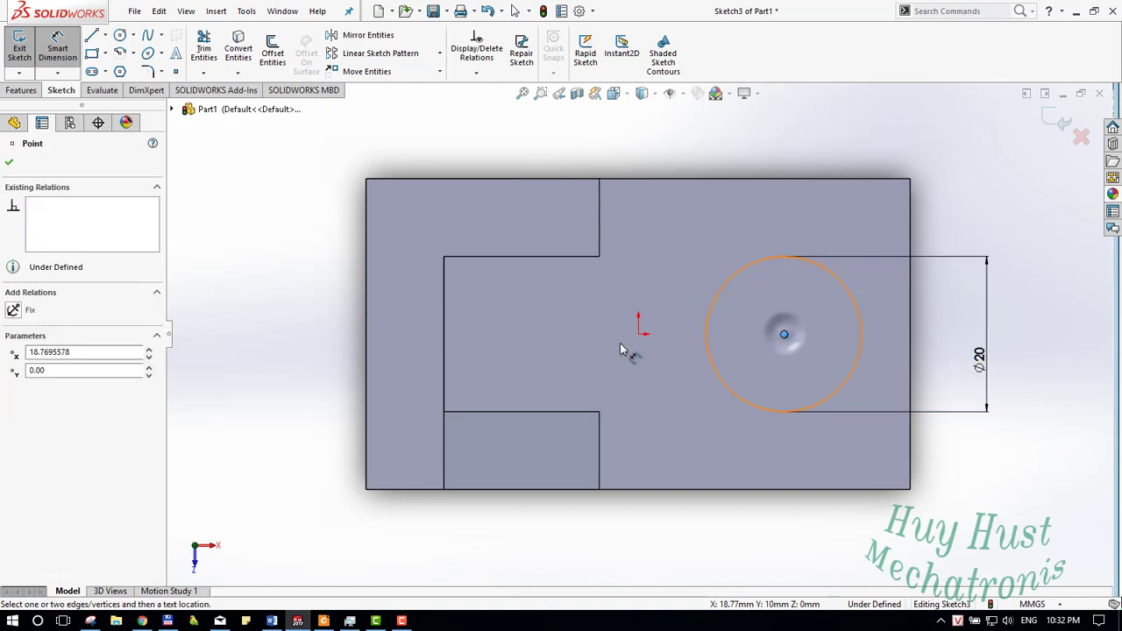
left_click(366, 345)
left_click(565, 536)
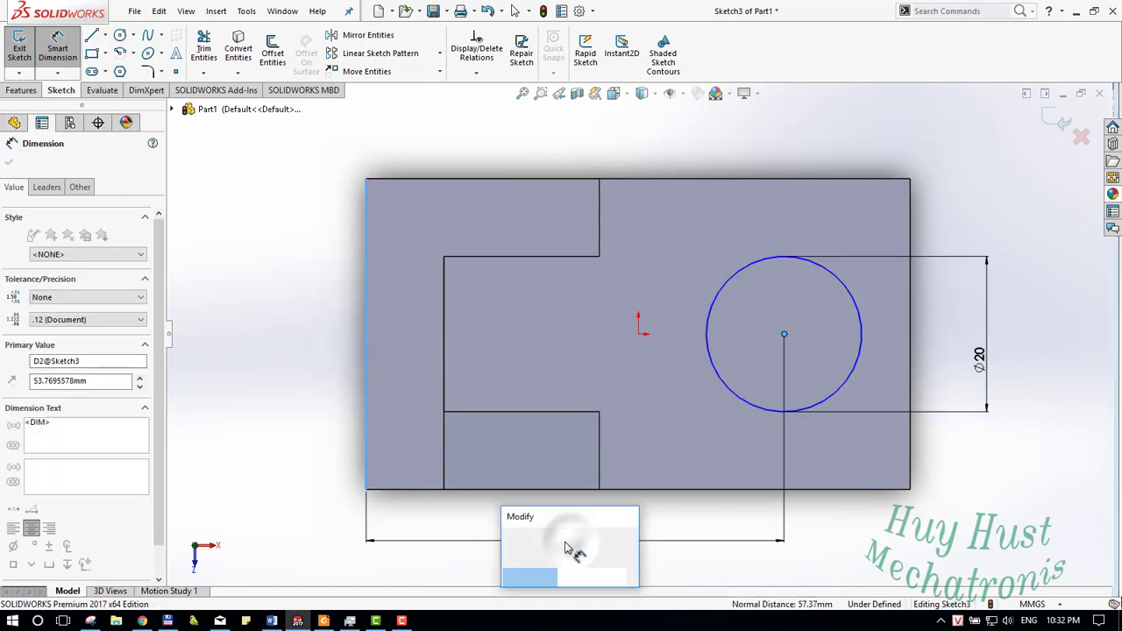
type("50")
key("Return")
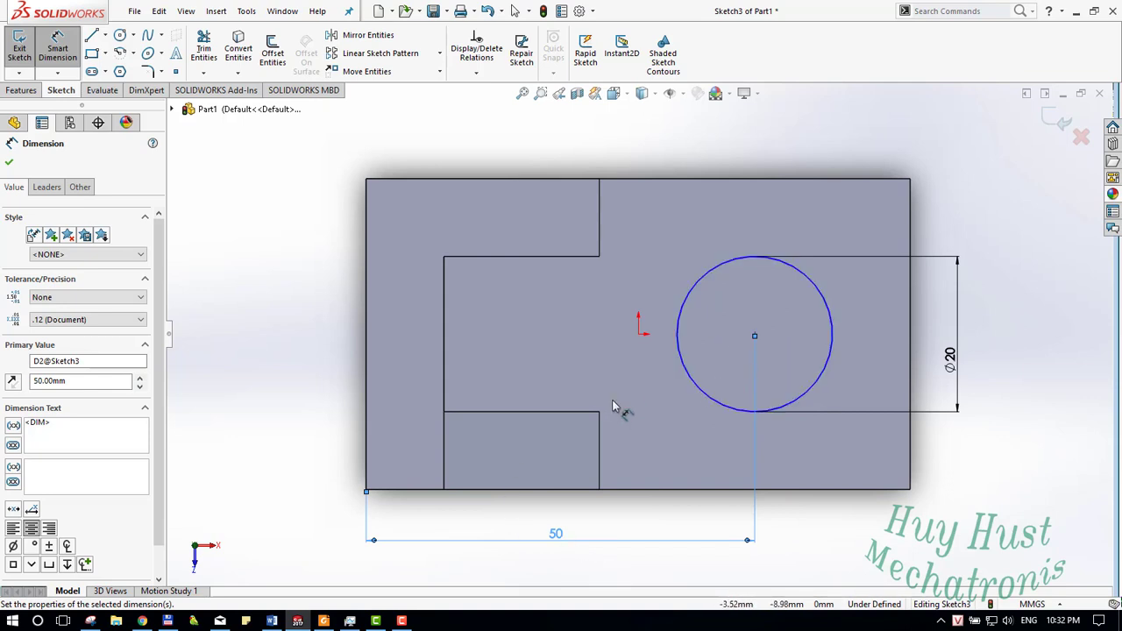
mouse_move(618, 408)
middle_mouse_down()
mouse_move(629, 322)
mouse_move(608, 325)
mouse_move(604, 343)
middle_mouse_up()
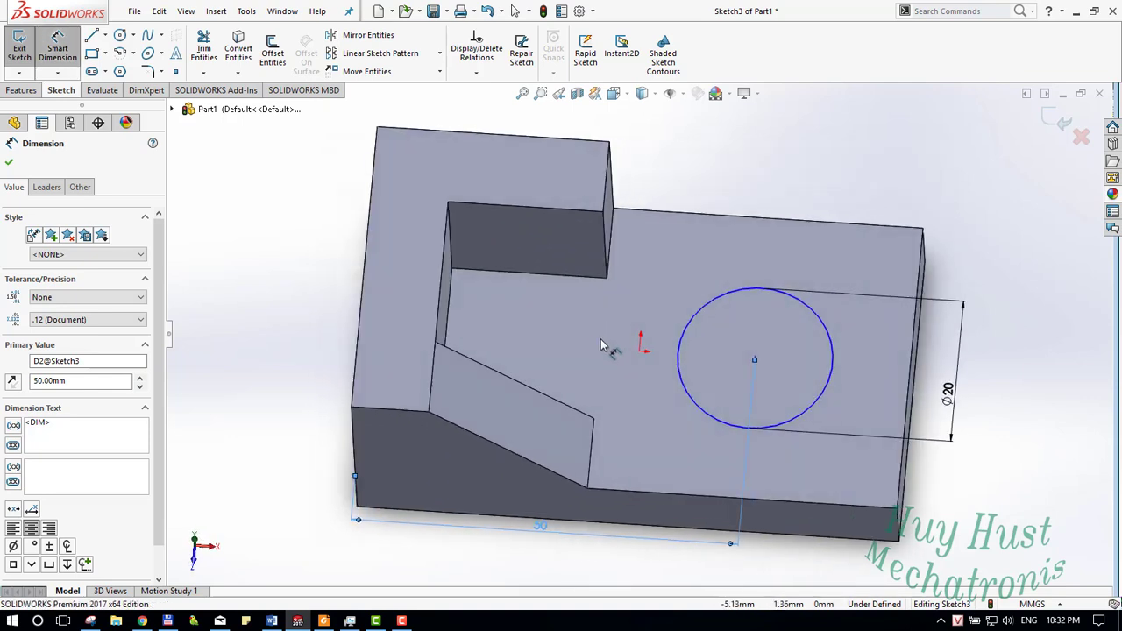
Extrude-cut the Ø20 circle Through All to create Cut-Extrude1.
key("e")
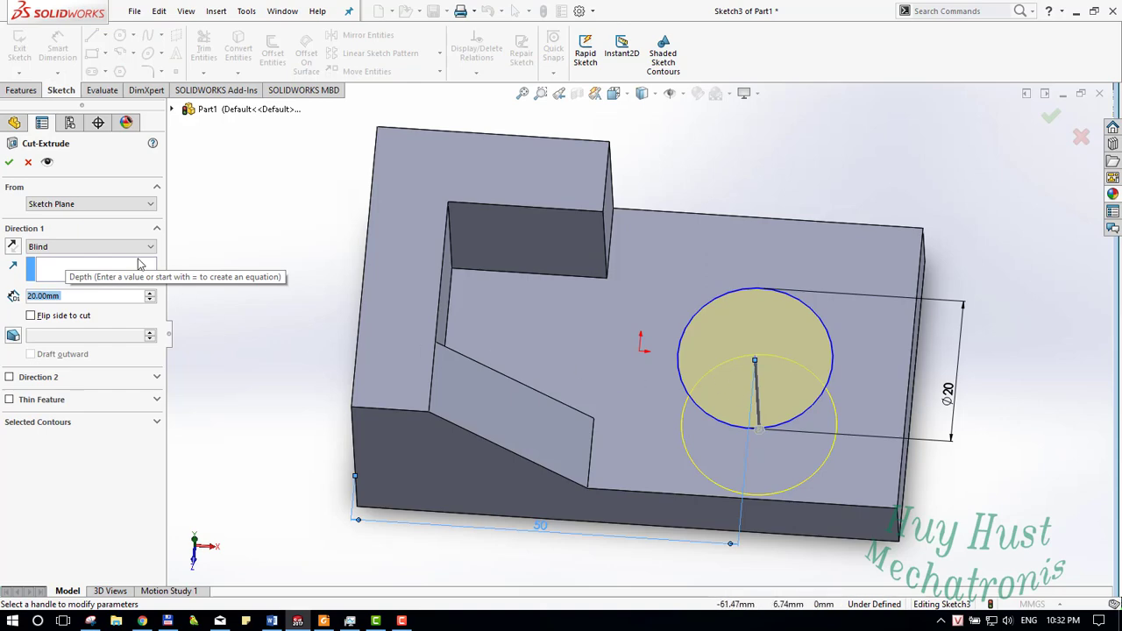
left_click(91, 246)
left_click(48, 259)
mouse_move(648, 368)
middle_mouse_down()
mouse_move(700, 377)
mouse_move(689, 293)
mouse_move(656, 269)
mouse_move(679, 292)
middle_mouse_up()
left_click(1050, 121)
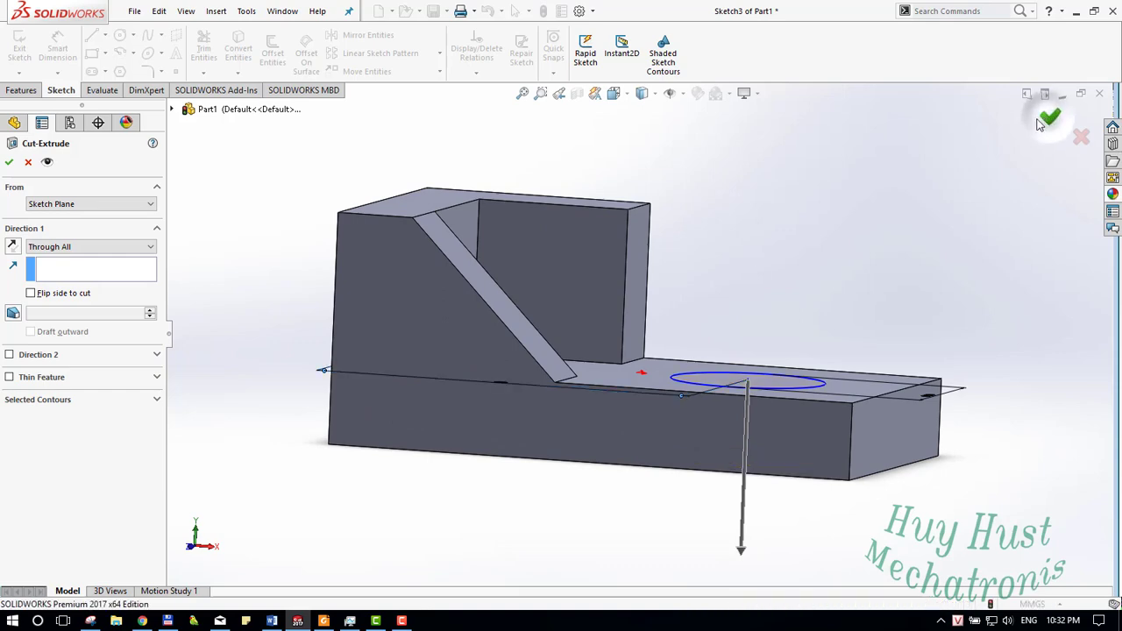
Look down at the new through hole, then bring up the reference drawing for comparison.
middle_click_drag(786, 201, 786, 358)
scroll(766, 346, "down", 5)
scroll(767, 346, "up", 5)
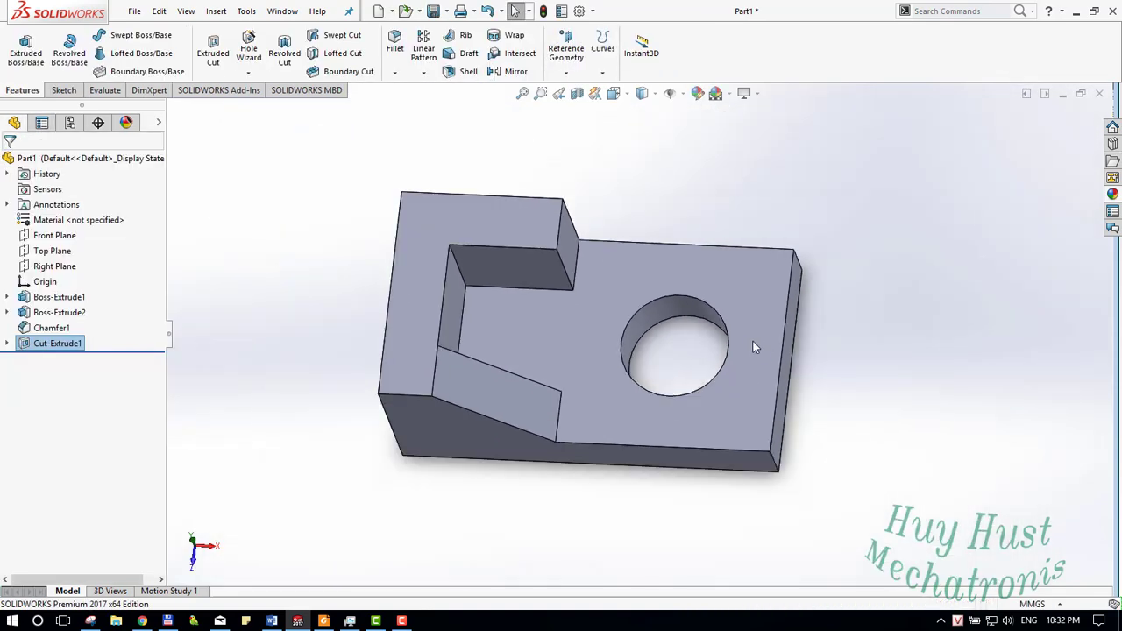
key("alt+Tab")
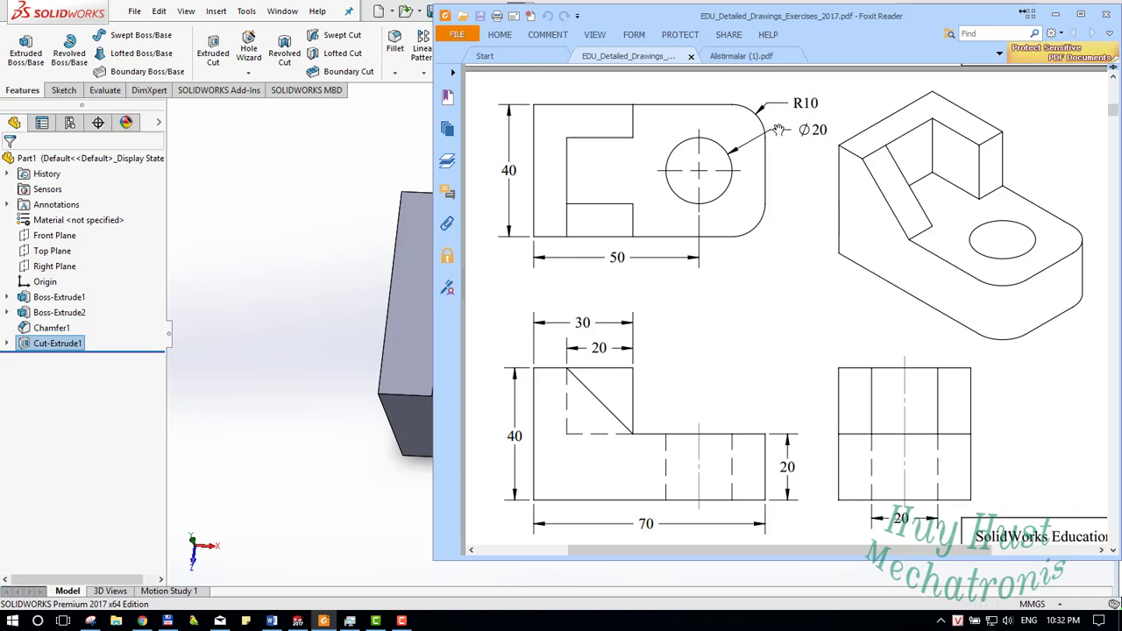
Fillet the two vertical corner edges at the hole end, checking the R10 against the drawing.
key("alt+Tab")
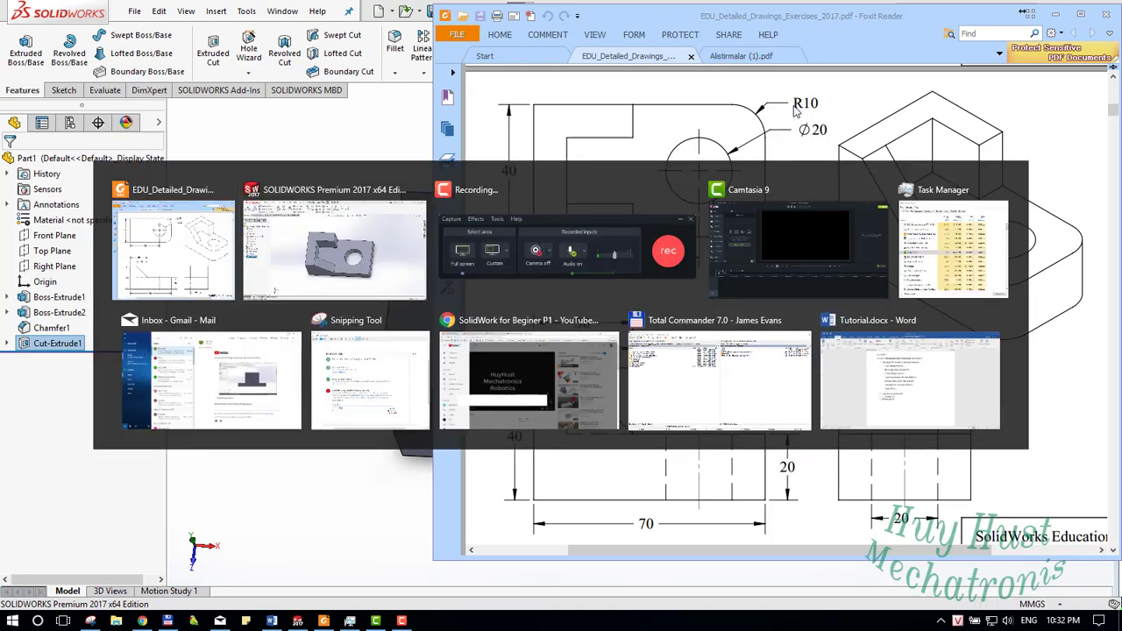
left_click(395, 72)
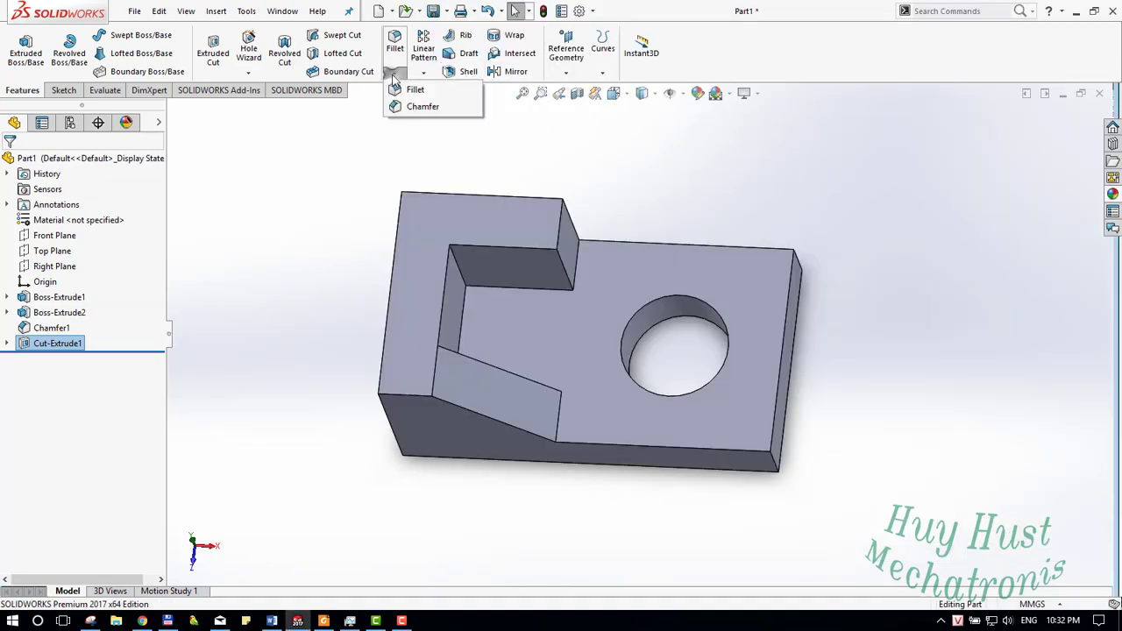
left_click(413, 92)
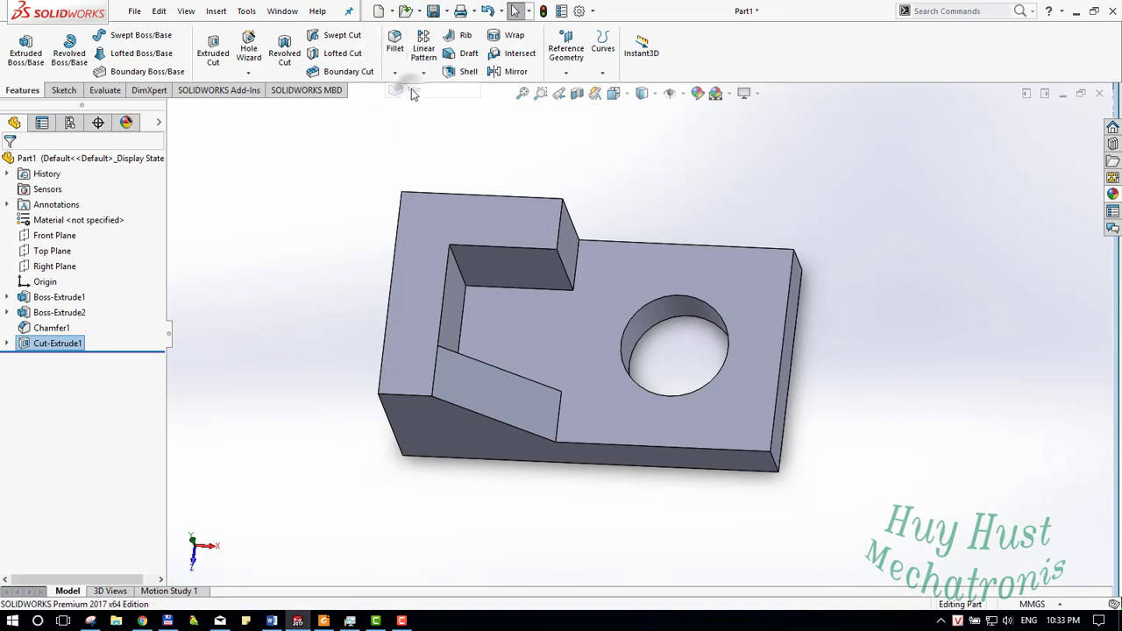
mouse_move(576, 283)
middle_mouse_down()
mouse_move(656, 408)
mouse_move(725, 420)
middle_mouse_up()
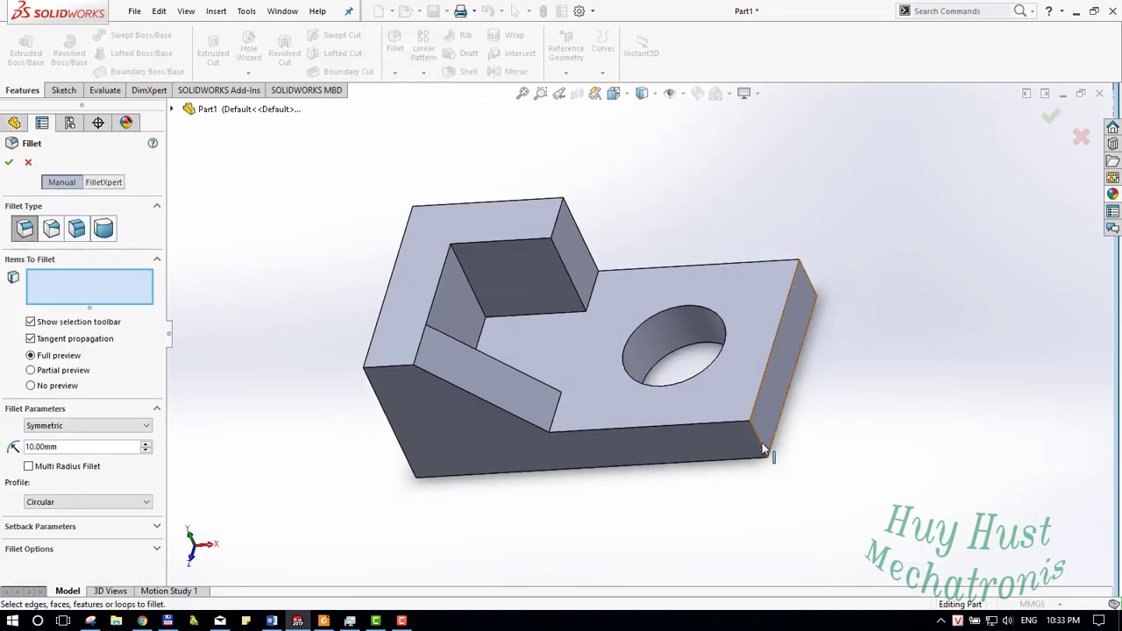
left_click(762, 443)
left_click(810, 282)
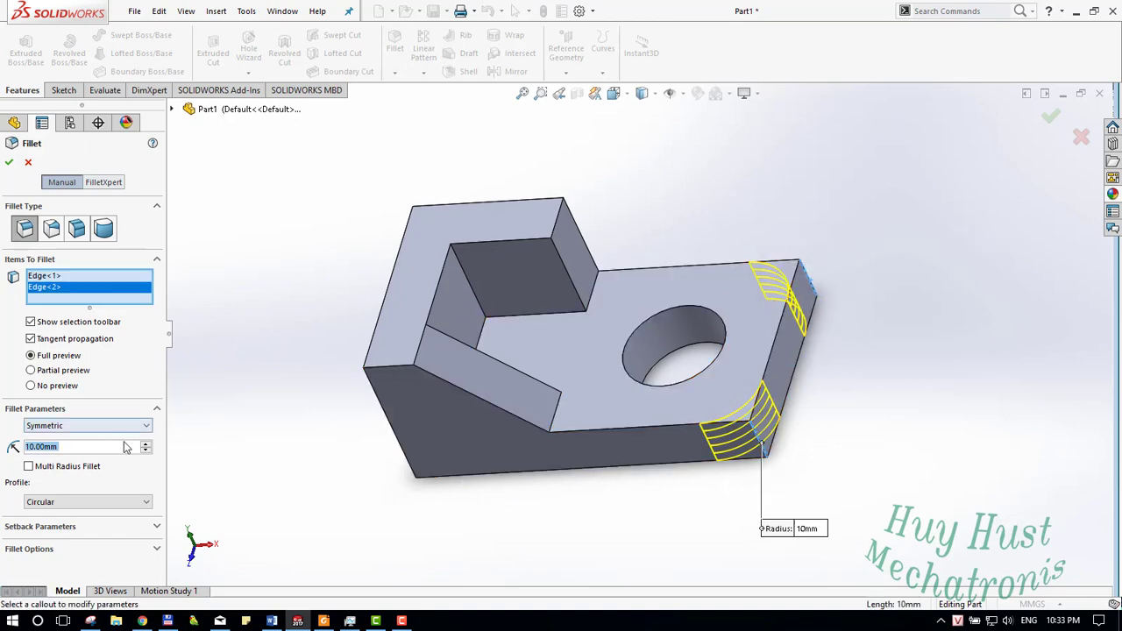
key("alt+Tab")
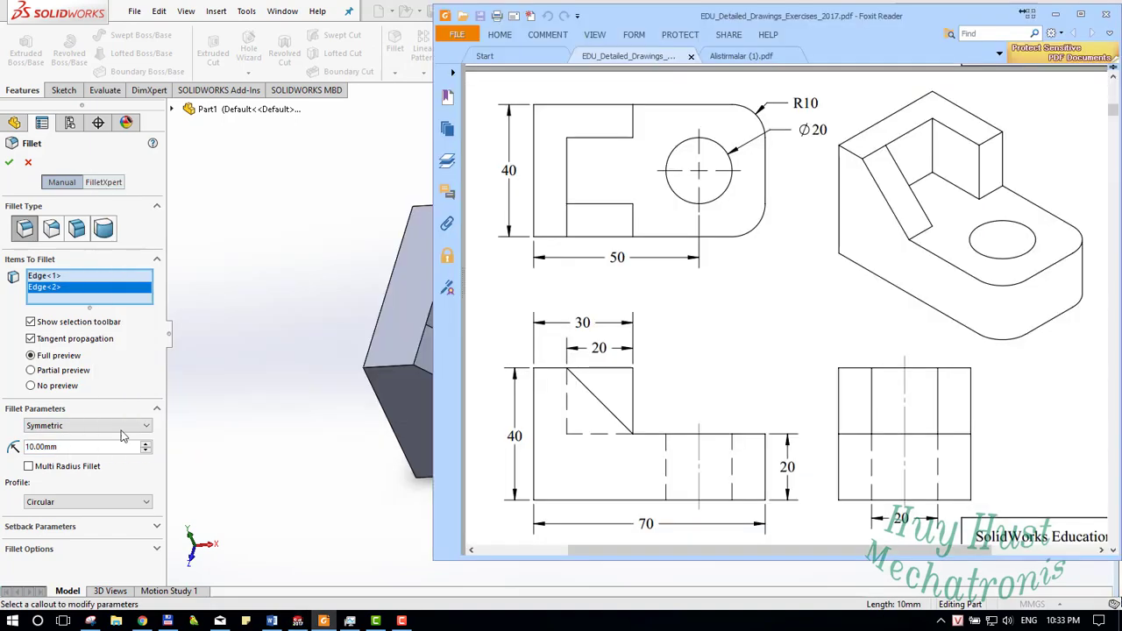
key("alt+Tab")
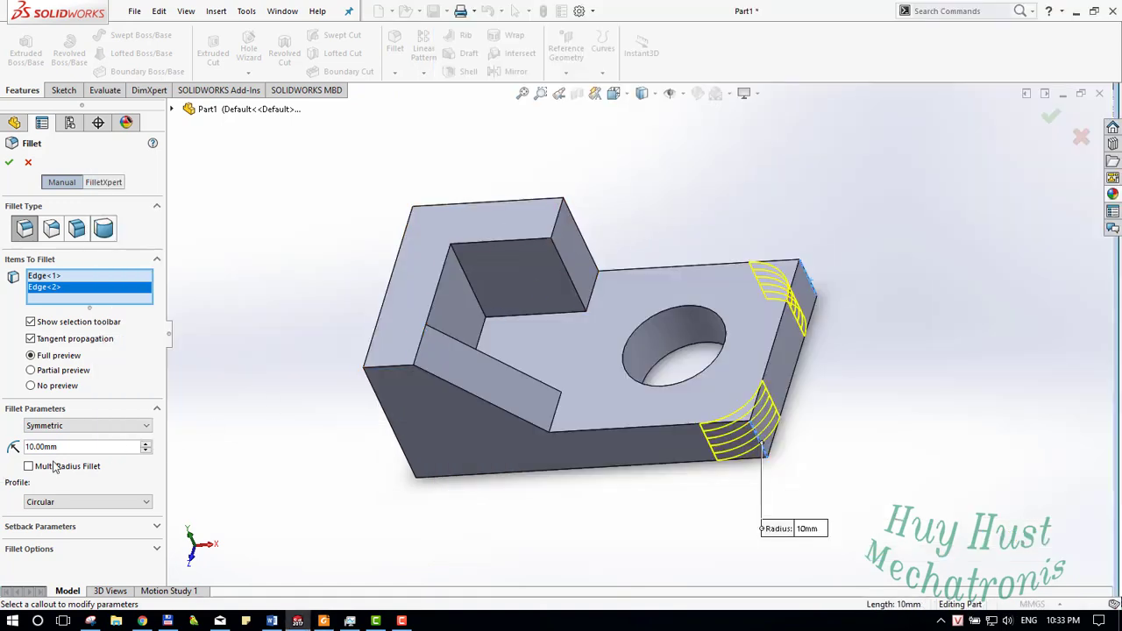
left_click(1051, 120)
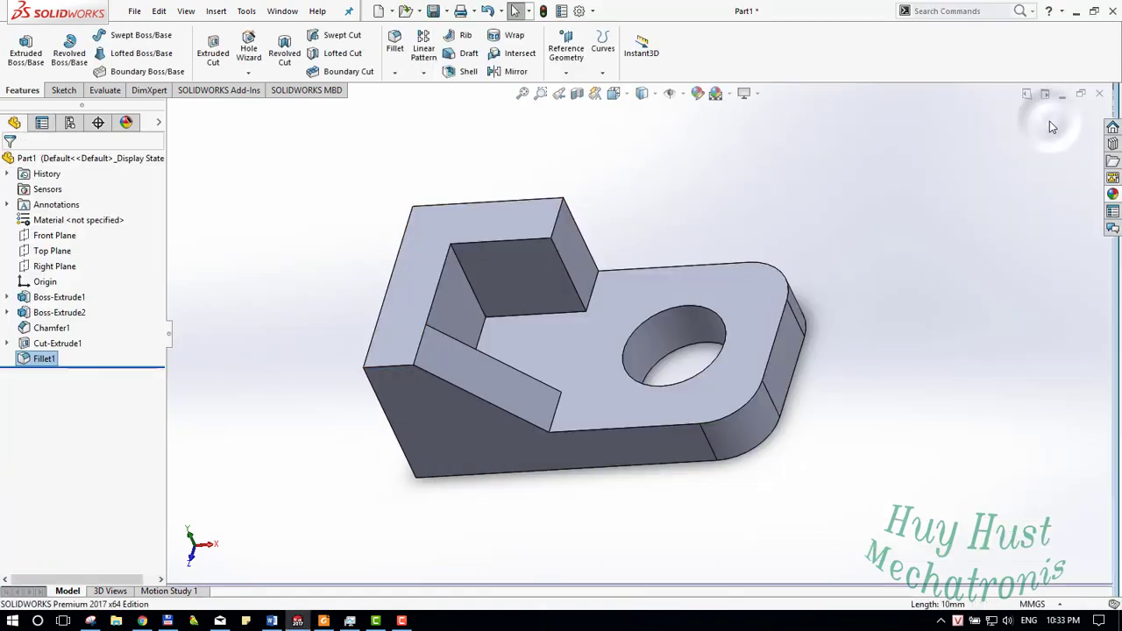
mouse_move(859, 196)
middle_mouse_down()
mouse_move(631, 430)
mouse_move(537, 324)
mouse_move(571, 438)
mouse_move(713, 430)
mouse_move(857, 471)
mouse_move(664, 276)
mouse_move(528, 320)
middle_mouse_up()
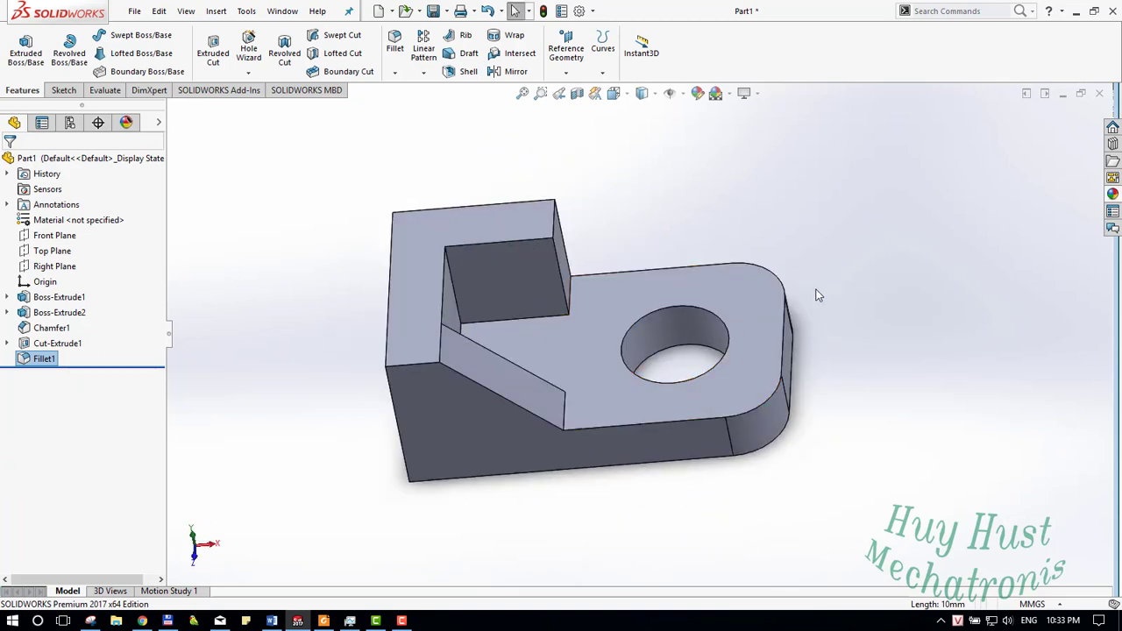